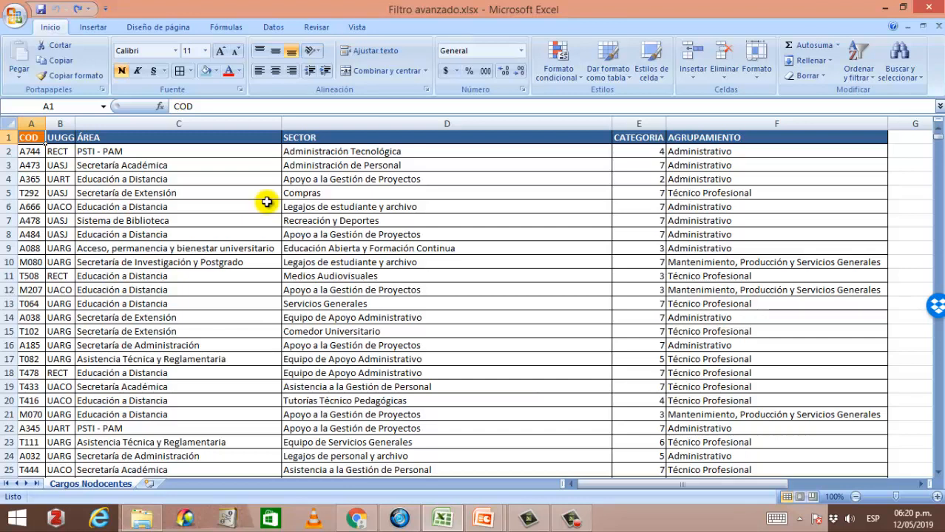
Step: Insert four blank rows above the data table
left_click(266, 202)
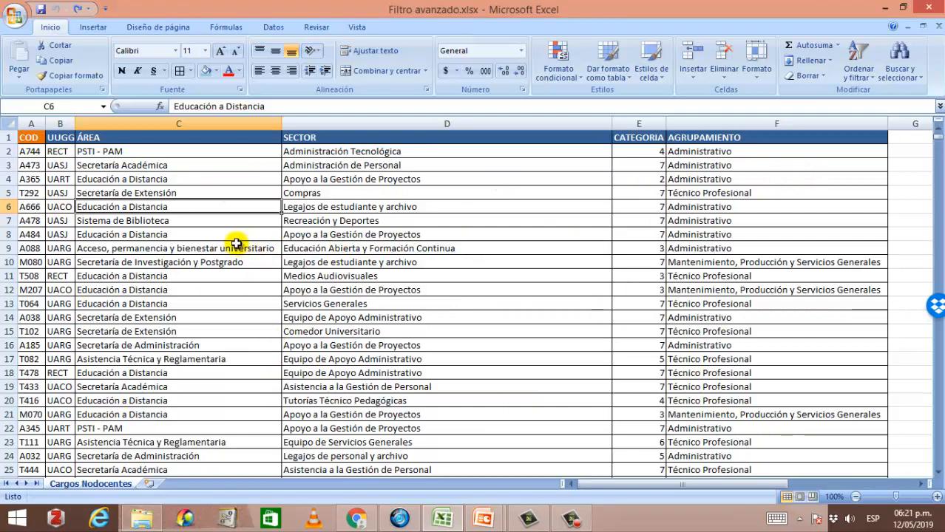
left_click(205, 221)
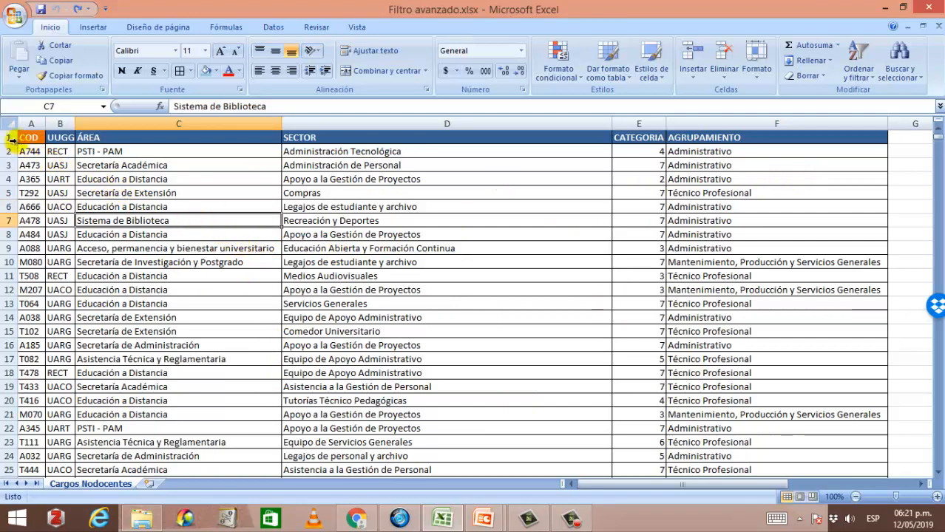
left_click_drag(9, 138, 7, 180)
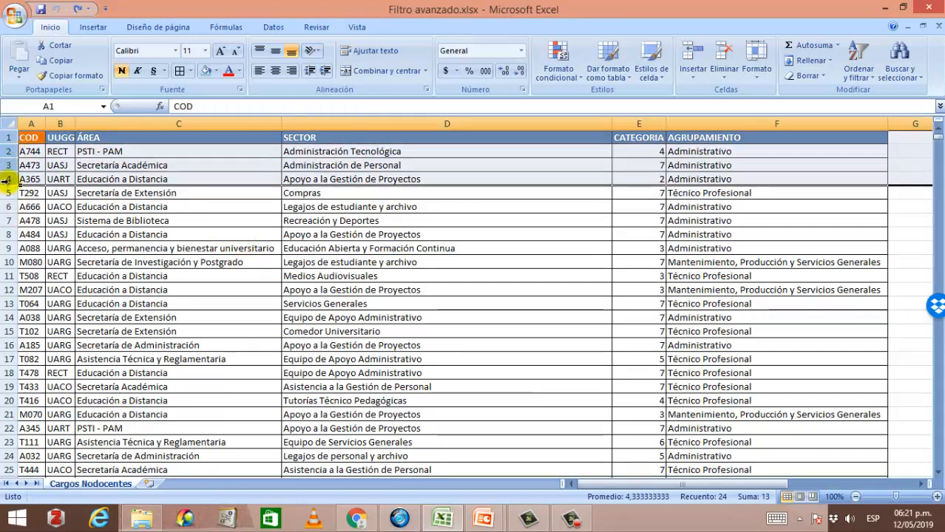
right_click(13, 181)
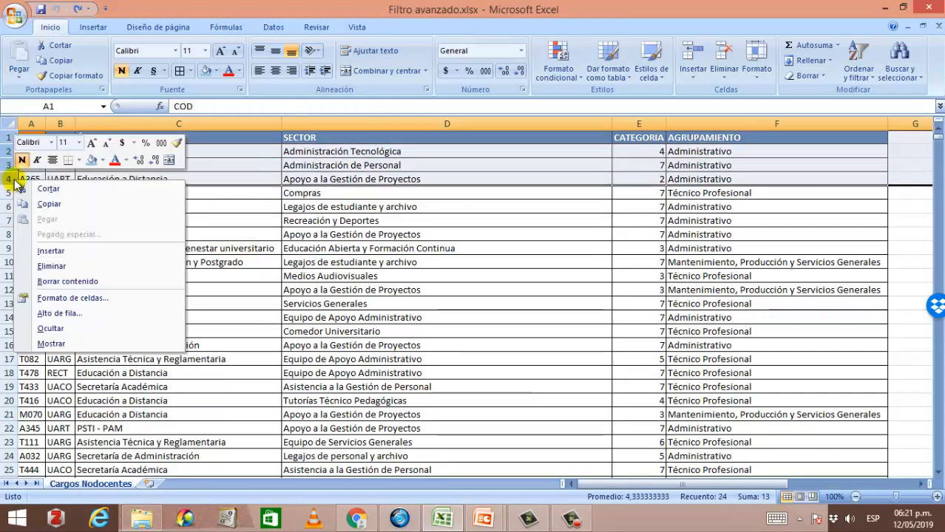
left_click(51, 251)
left_click(88, 244)
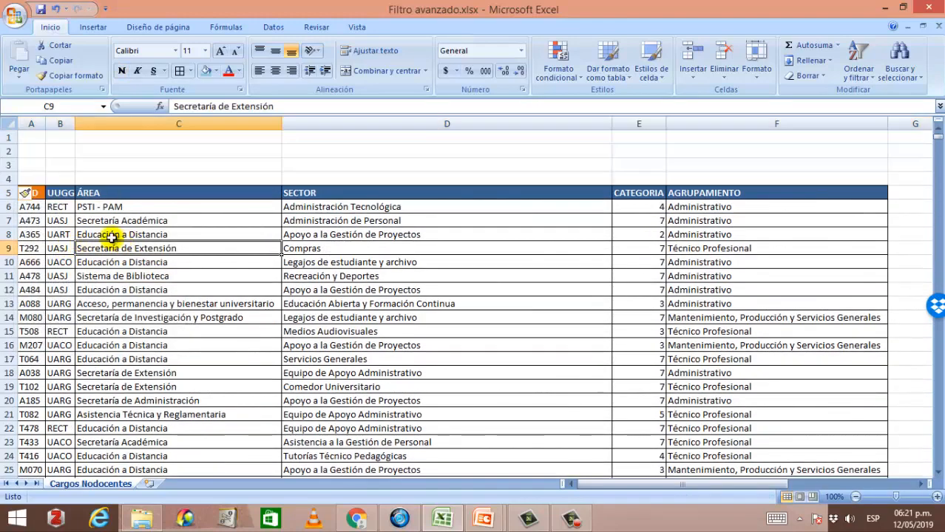
Step: Copy the table's header row into row 1
left_click(34, 193)
left_click_drag(51, 193, 752, 190)
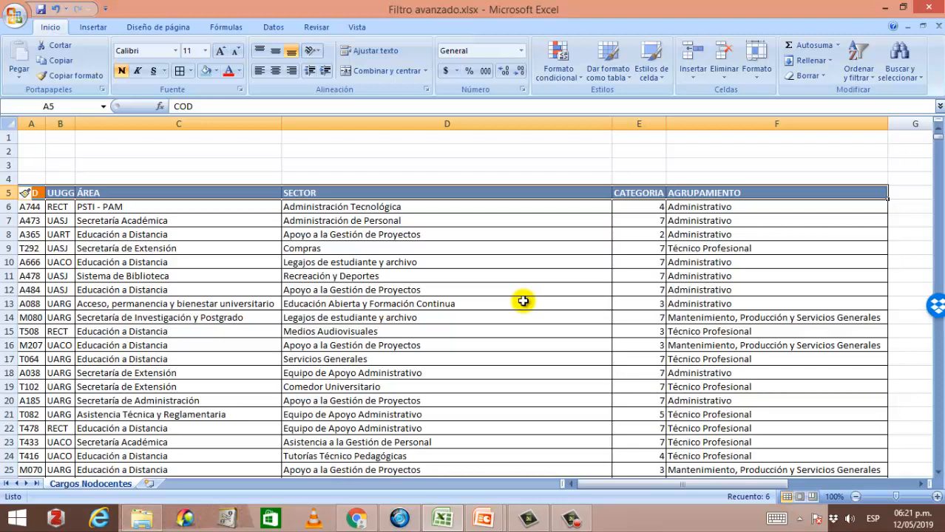
key("ctrl+c")
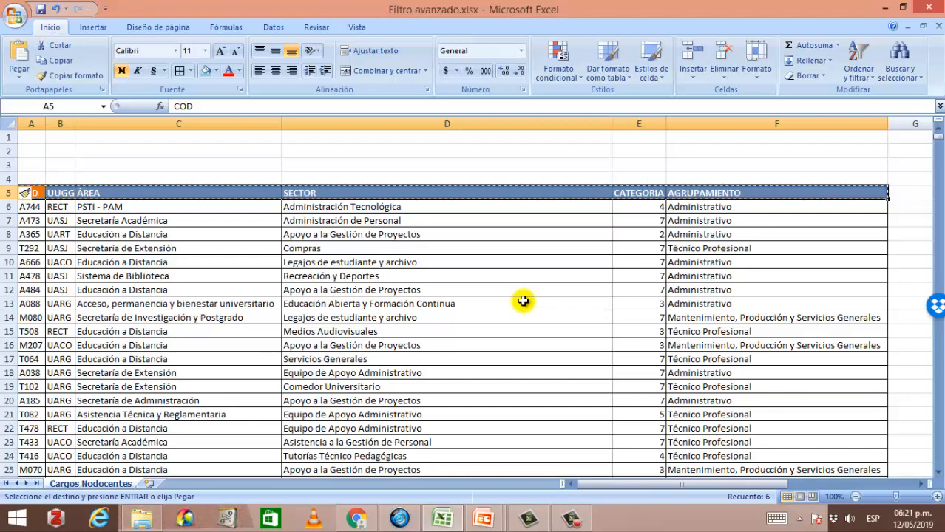
left_click(31, 137)
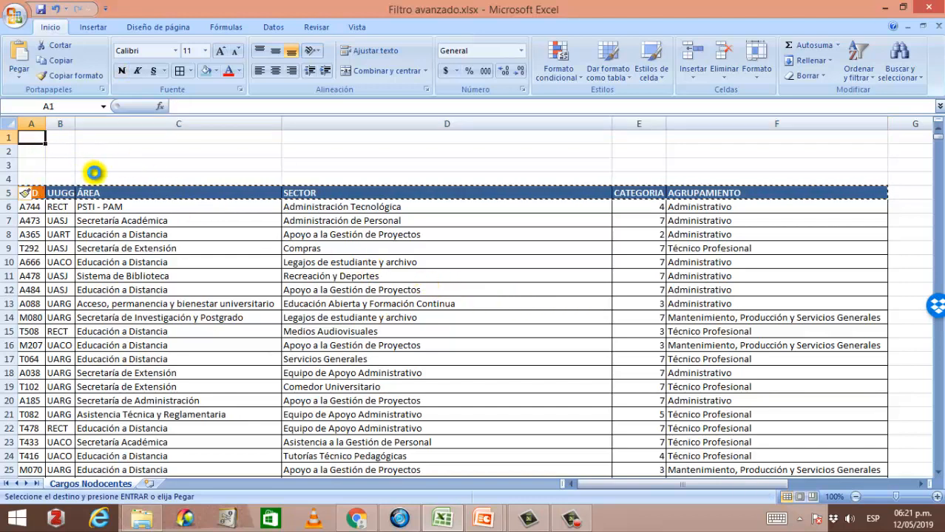
key("ctrl+v")
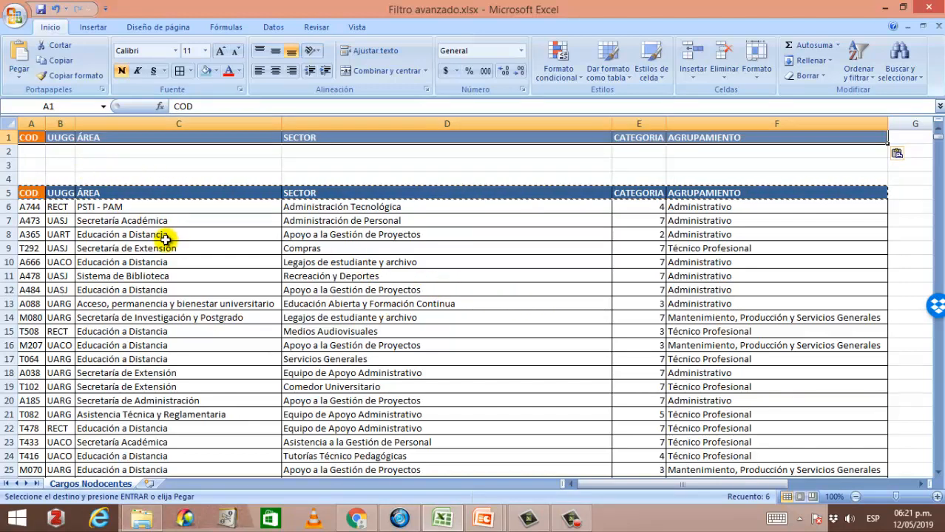
Step: Apply all borders to the copied header row and the empty row beneath it
left_click(165, 237)
left_click_drag(43, 138, 813, 155)
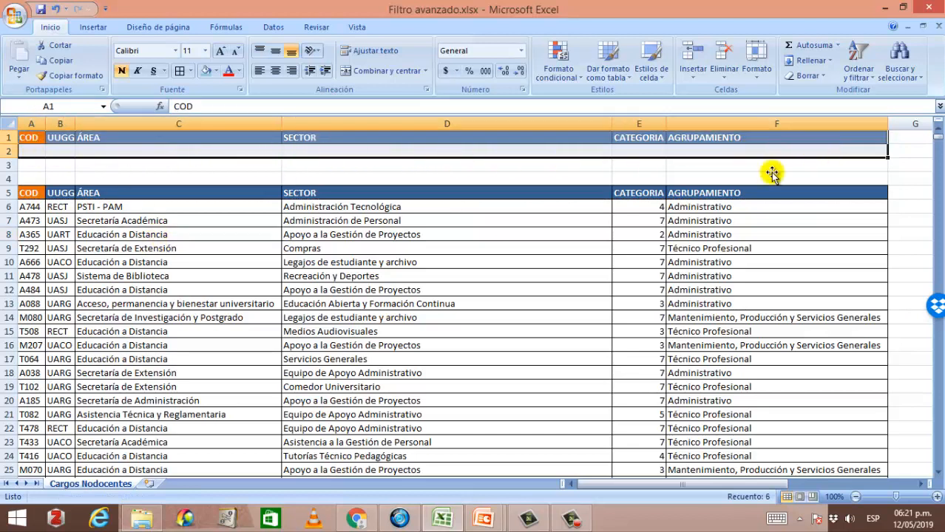
left_click(179, 71)
left_click(267, 238)
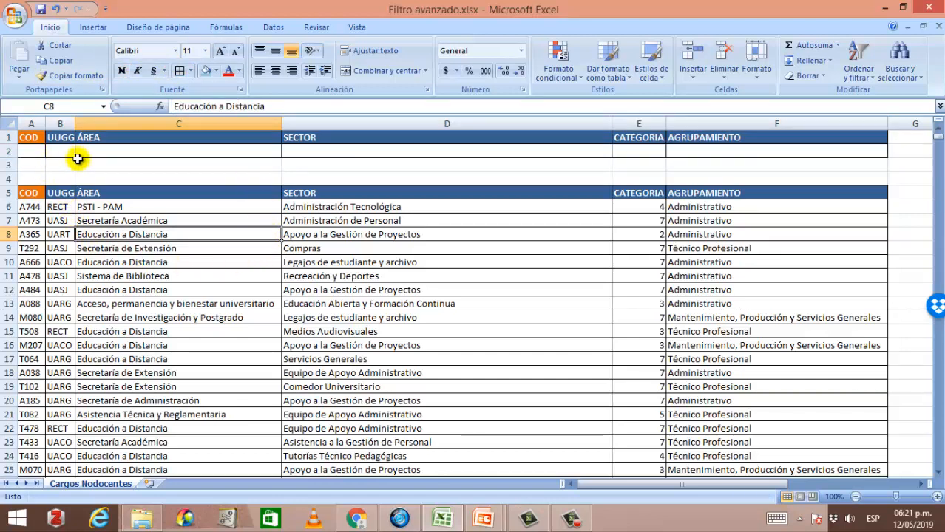
Step: Enter the title TABLA DE DATOS in cell A4 above the data headers
left_click(38, 139)
left_click(141, 143)
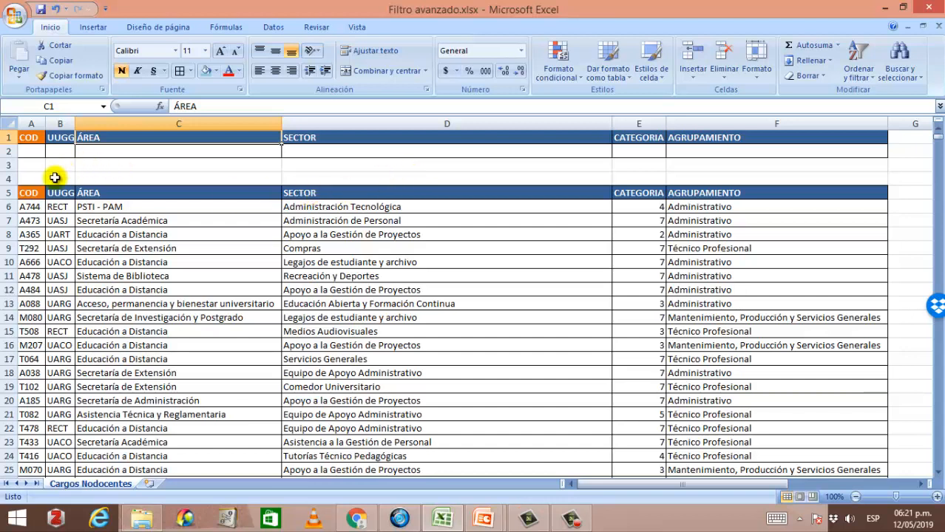
left_click(31, 180)
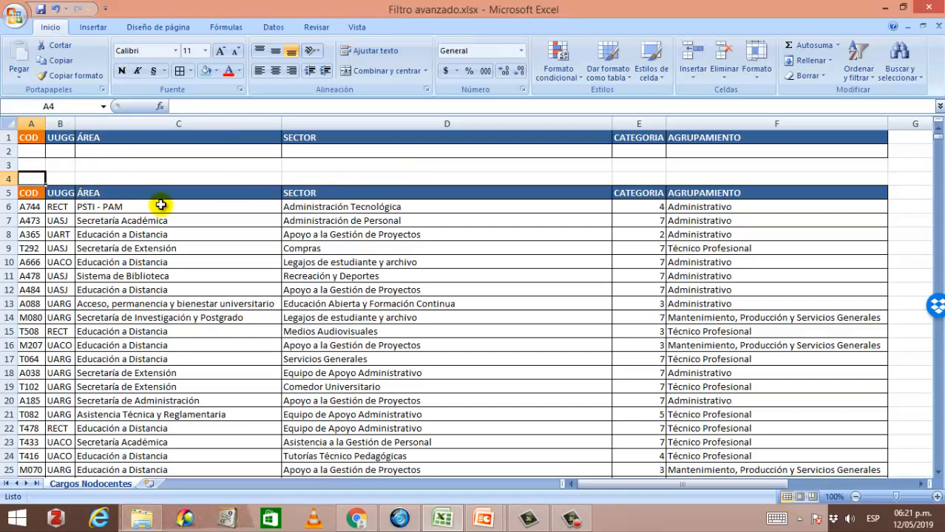
type("FABLA DE DATOS")
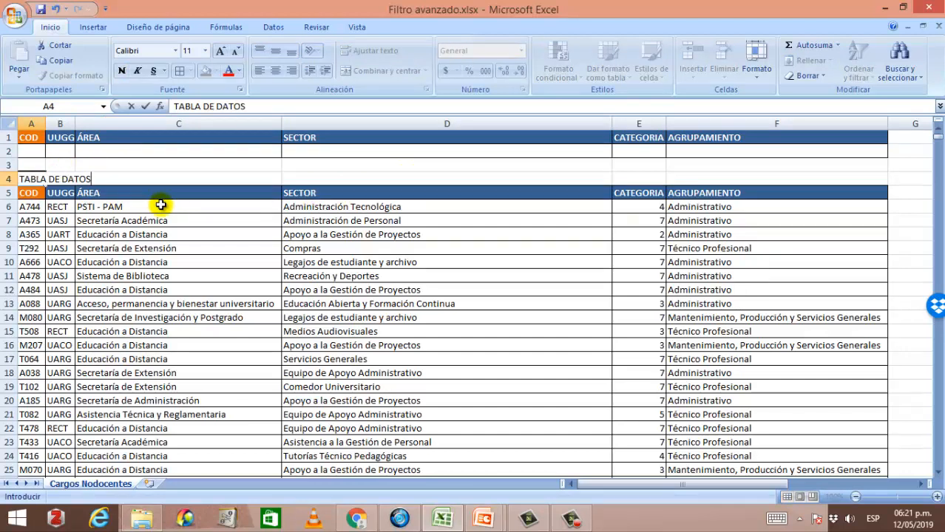
key("Return")
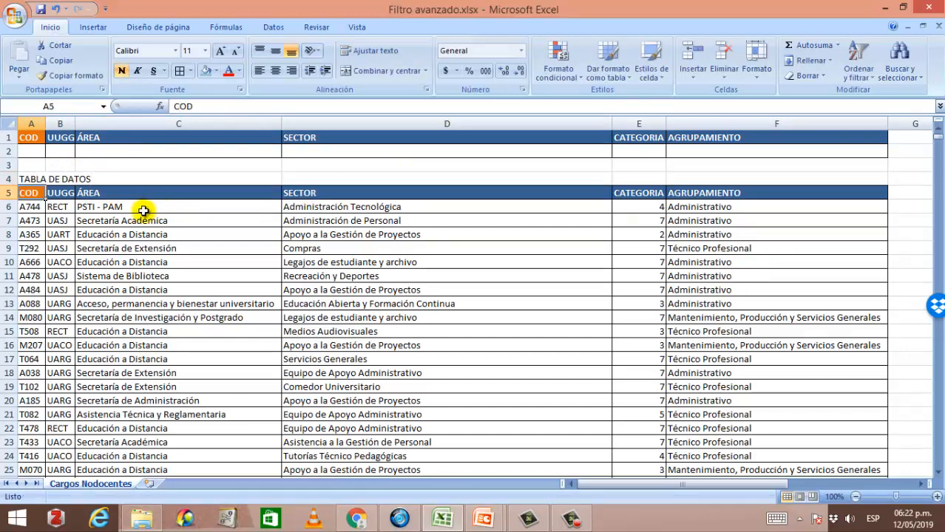
Step: Merge and center the TABLA DE DATOS title across columns A to F and give it a light blue fill
left_click(33, 180)
left_click_drag(91, 179, 781, 180)
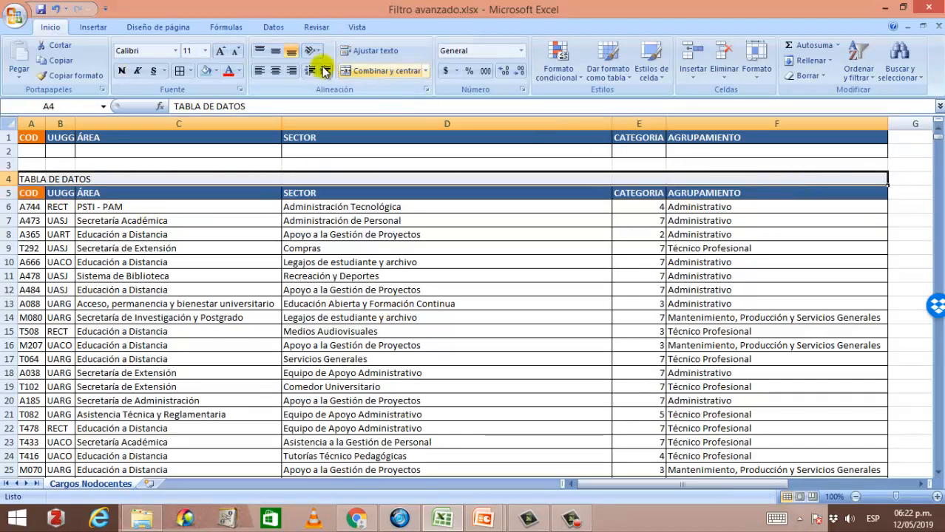
left_click(352, 69)
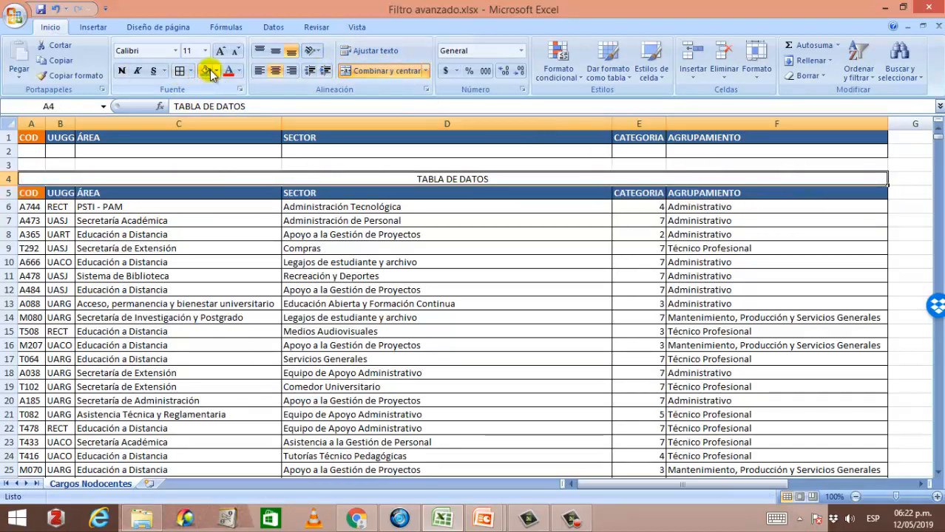
left_click(207, 71)
left_click(111, 222)
left_click(270, 179)
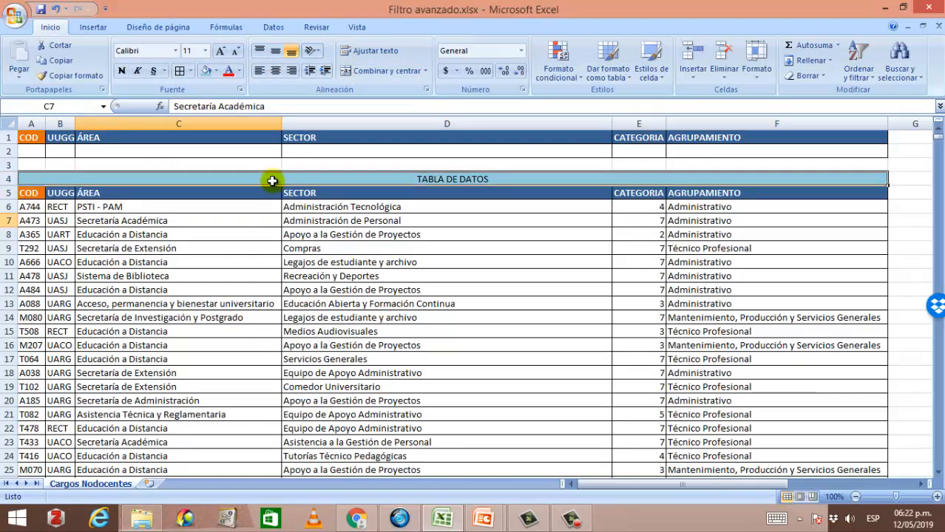
Step: Insert cells at A1 shifting cells down, adding a blank row above the copied header
left_click(27, 138)
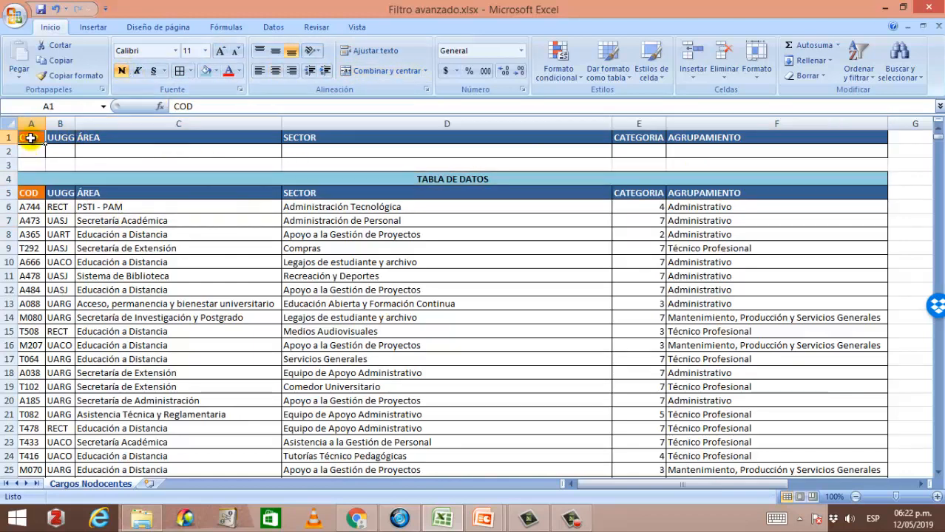
right_click(26, 138)
left_click(69, 211)
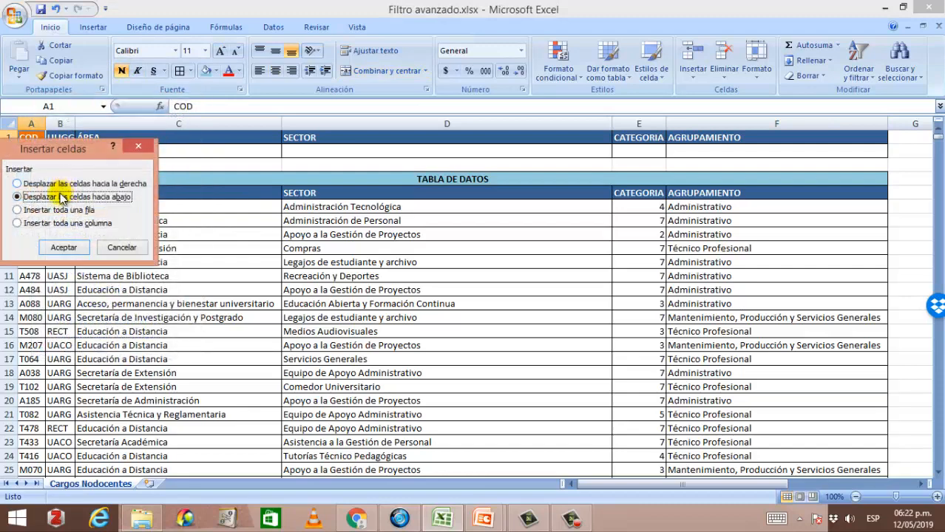
left_click(59, 210)
left_click(65, 246)
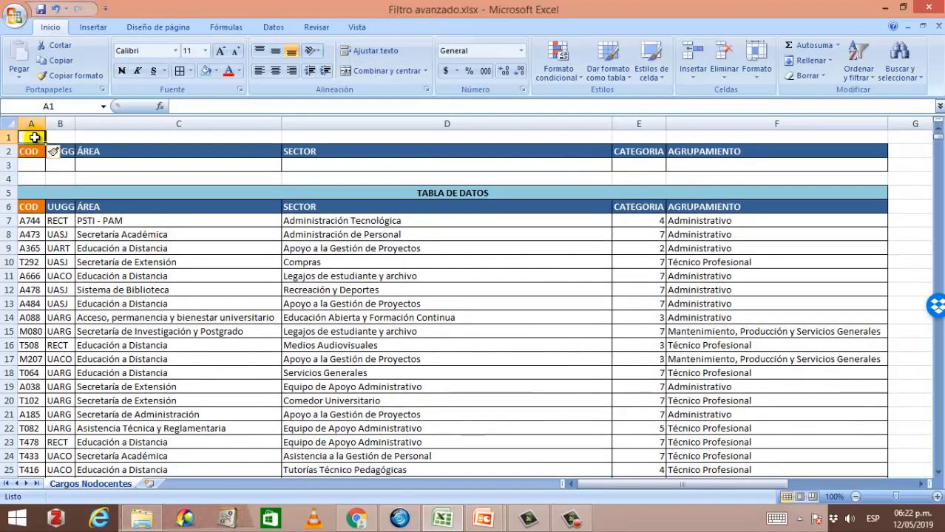
Step: Enter the title TABLA DE CRITERIOS in cell A1
type("TABLA DE CR")
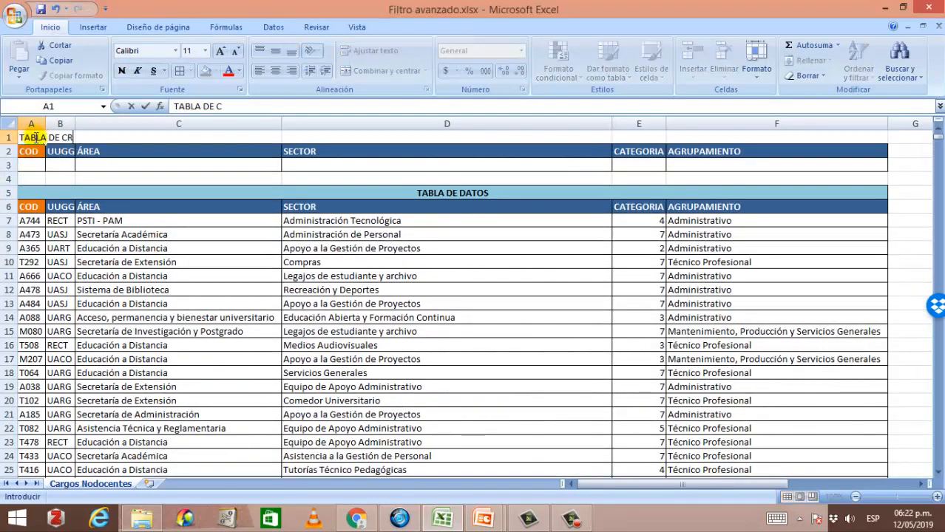
type("ITERIOS")
key("Return")
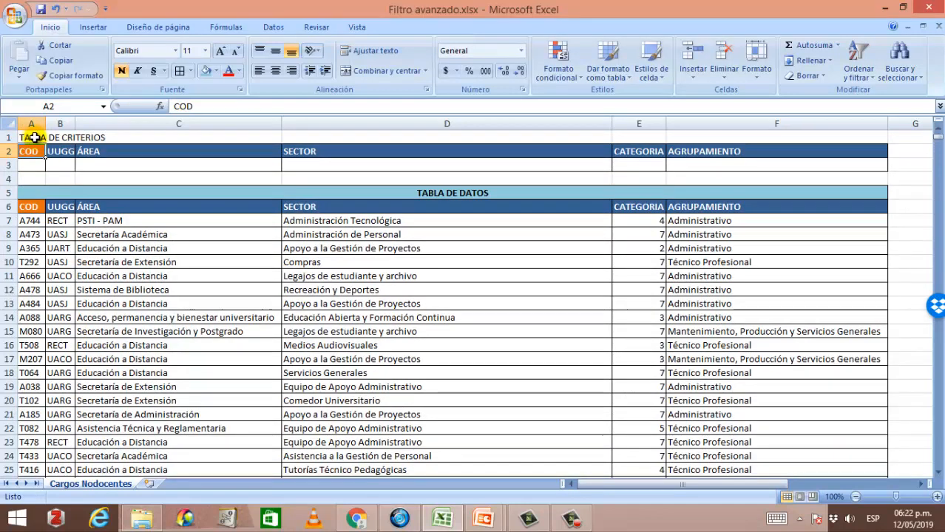
Step: Merge and center TABLA DE CRITERIOS across columns A to F, fill it light blue and make it bold
left_click_drag(33, 137, 722, 127)
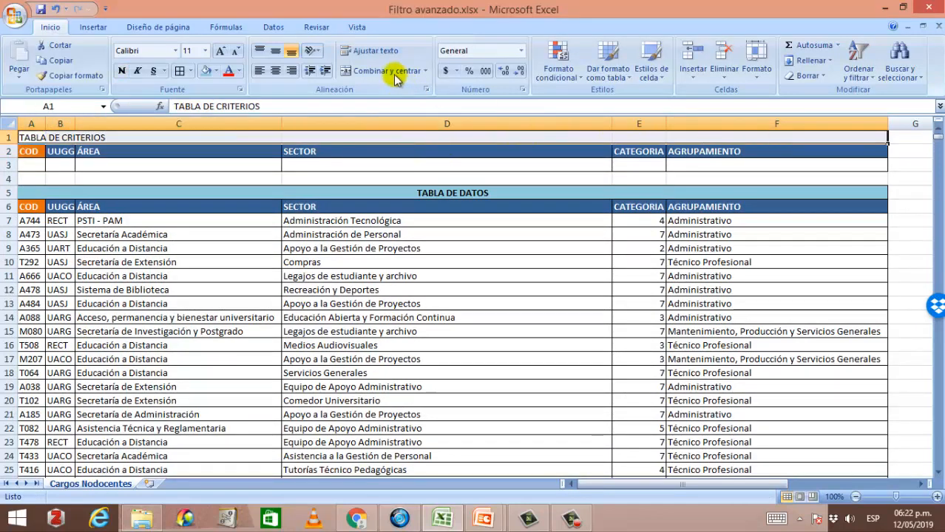
left_click(346, 71)
left_click(208, 72)
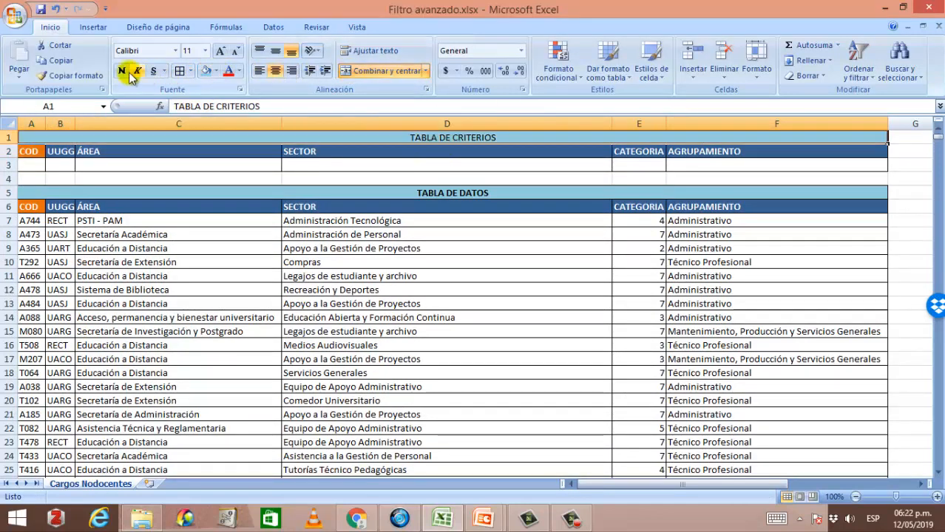
left_click(122, 70)
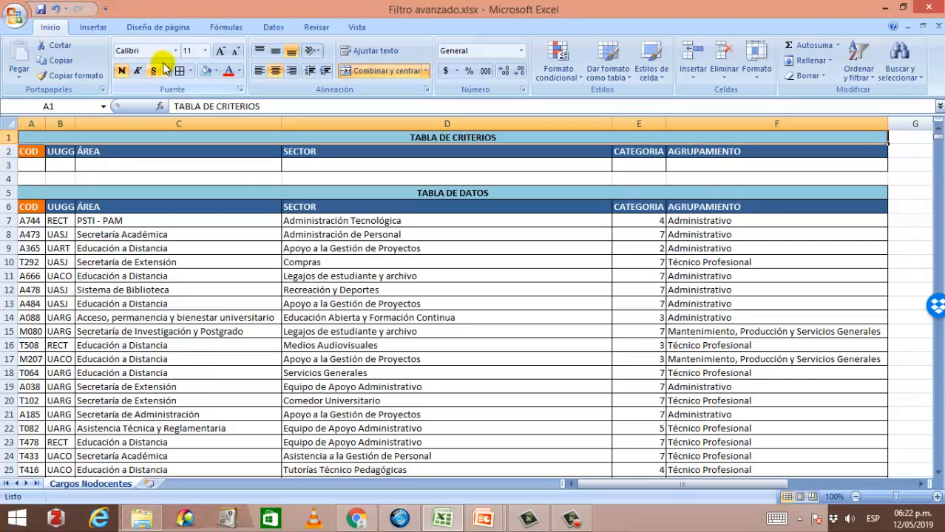
Step: Enter 4 as the CATEGORIA criterion in the criteria table's first row
left_click(395, 241)
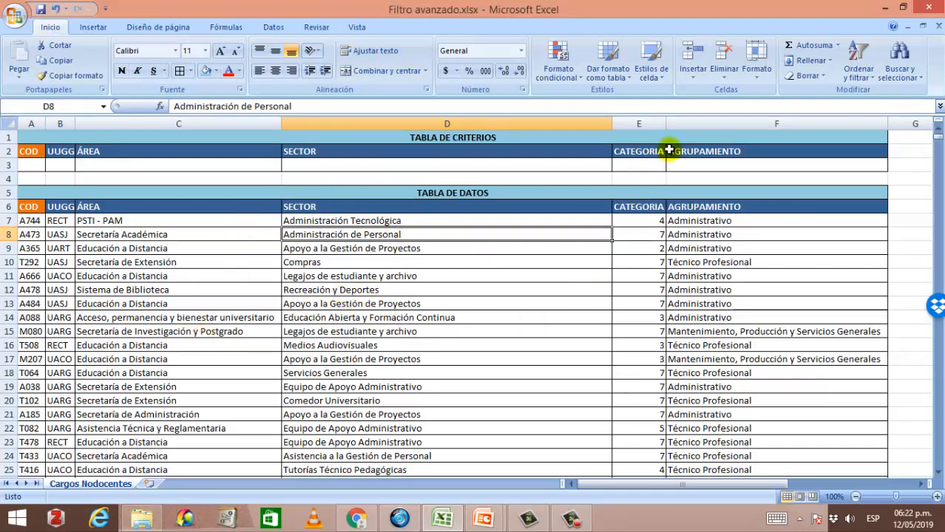
left_click(649, 164)
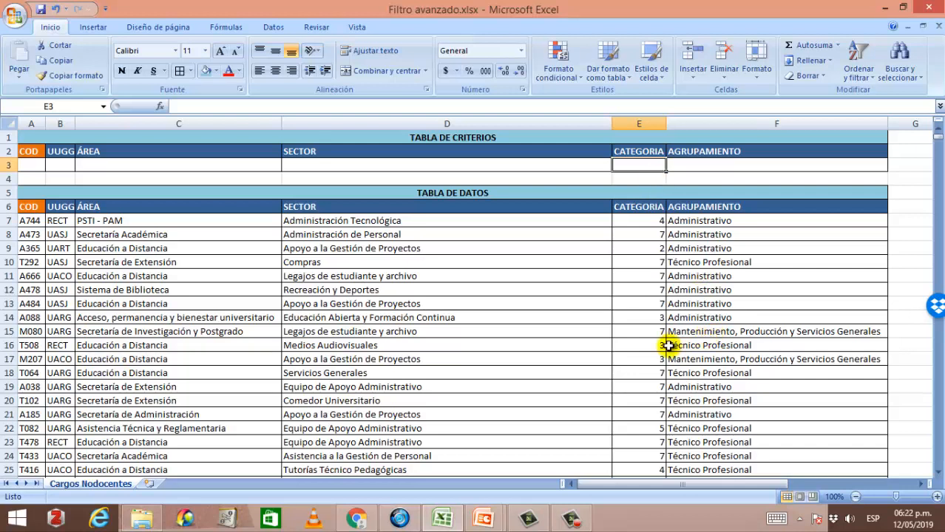
type("4")
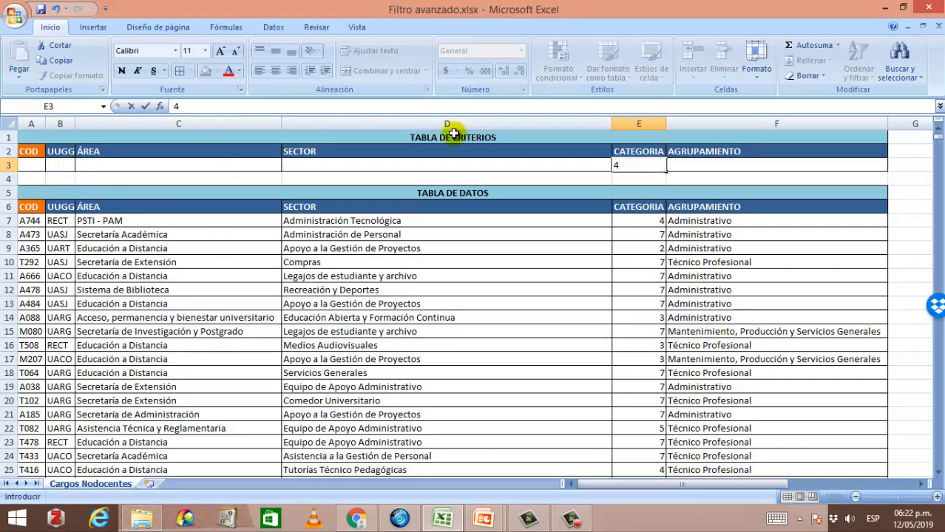
left_click(636, 167)
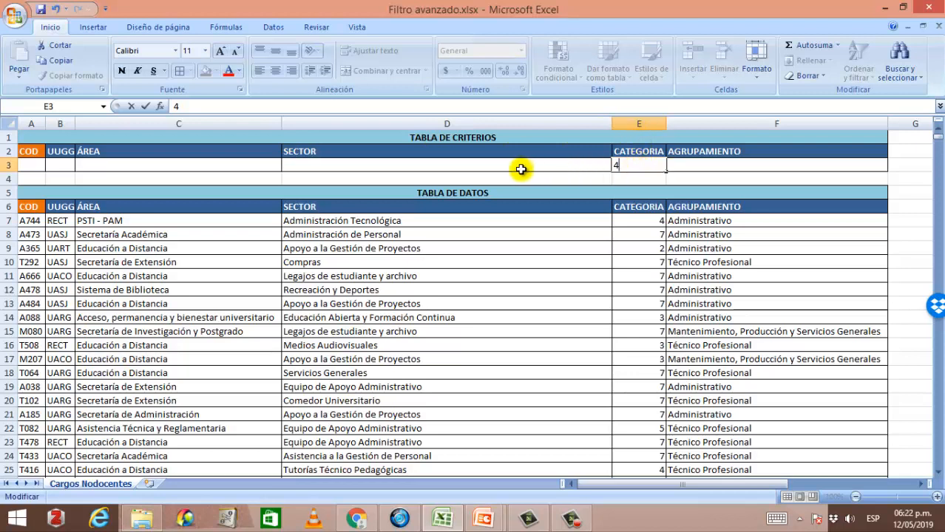
Step: Enter UASJ as the UUGG criterion in the criteria table's first row
left_click(61, 165)
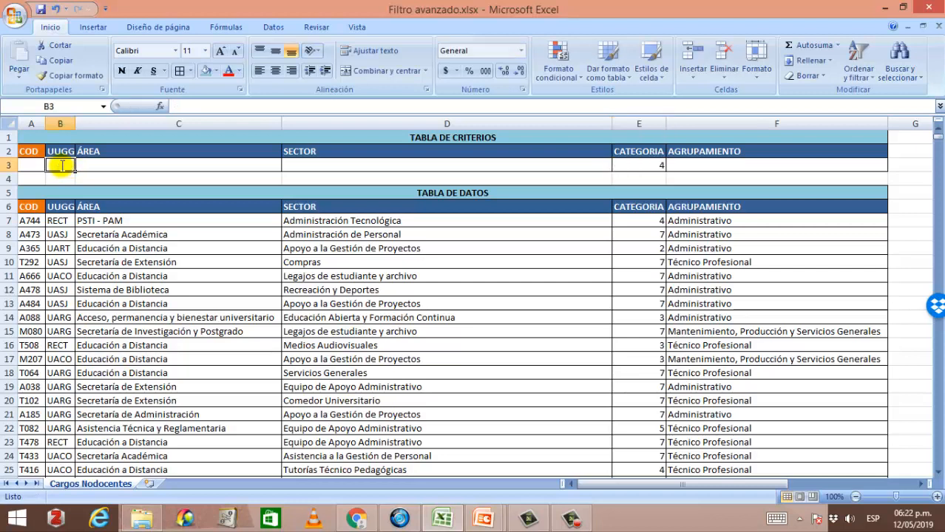
type("UASJ")
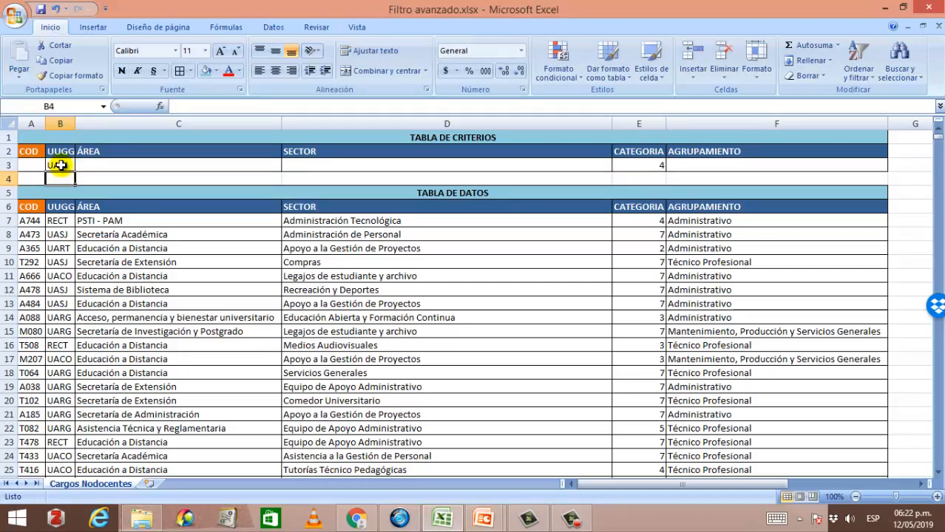
left_click(199, 262)
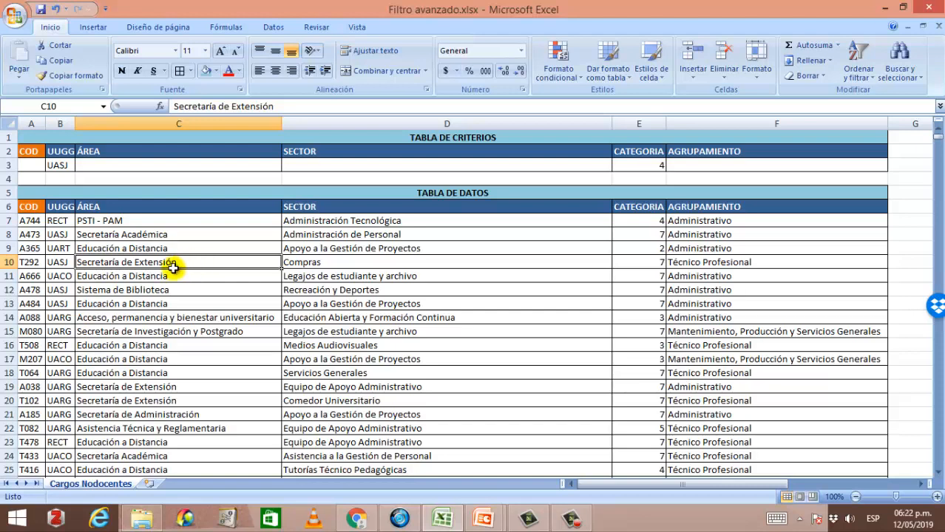
Step: Open the Advanced Filter and set the list range to the data table A6:F1582
left_click(271, 29)
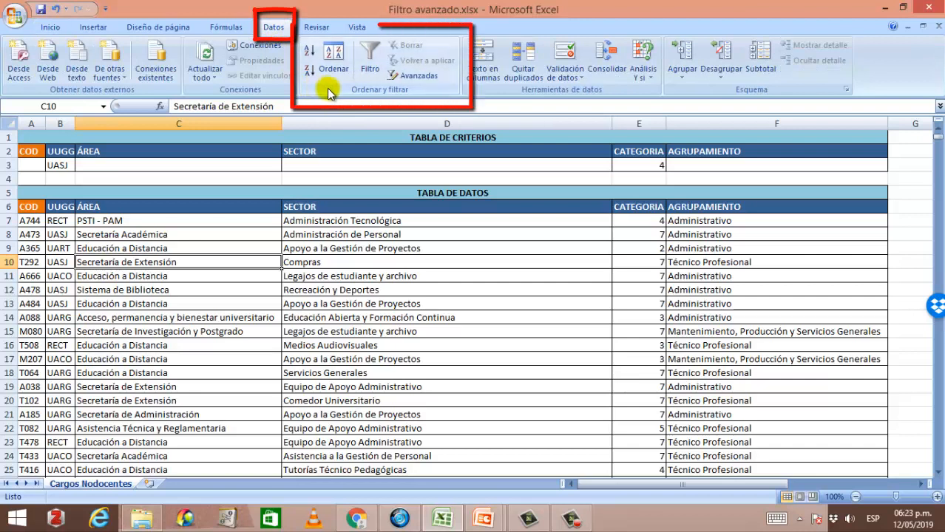
left_click(420, 77)
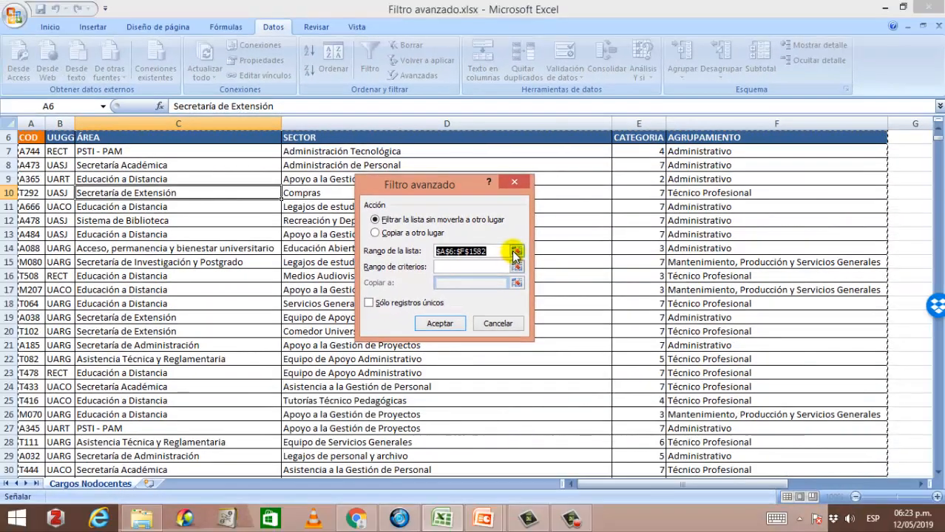
left_click(516, 252)
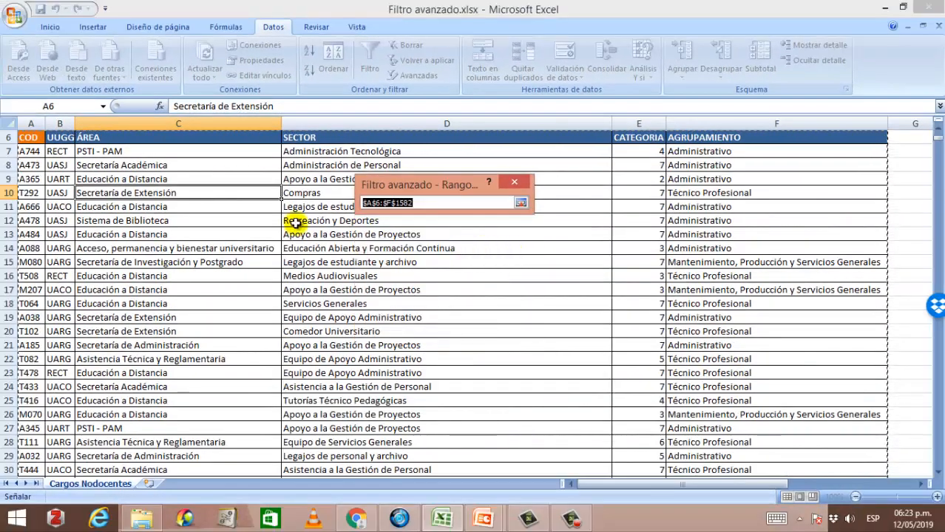
scroll(142, 211, "up", 1)
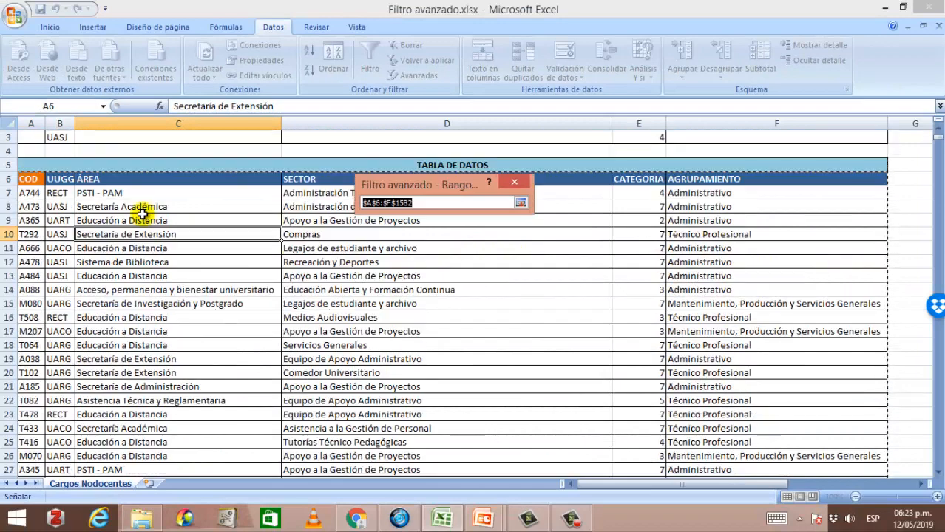
left_click(29, 181)
left_click_drag(119, 181, 861, 439)
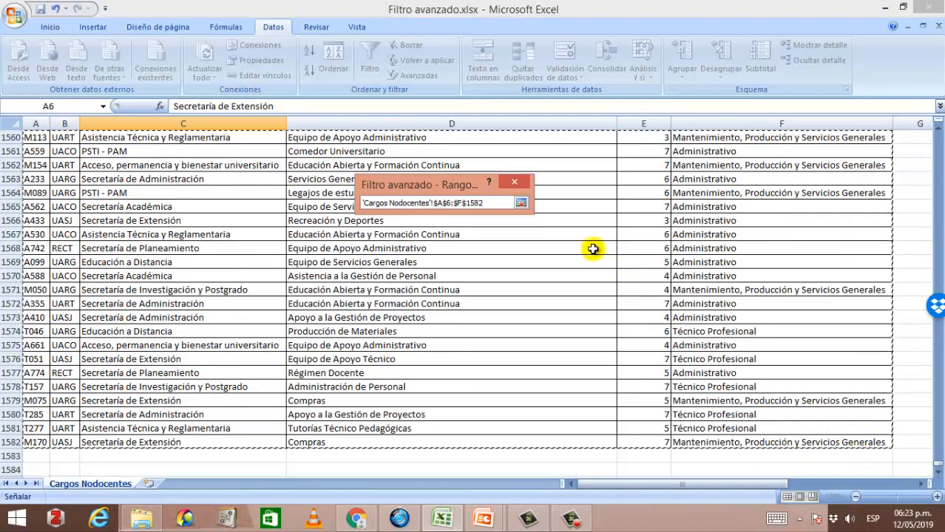
left_click(521, 203)
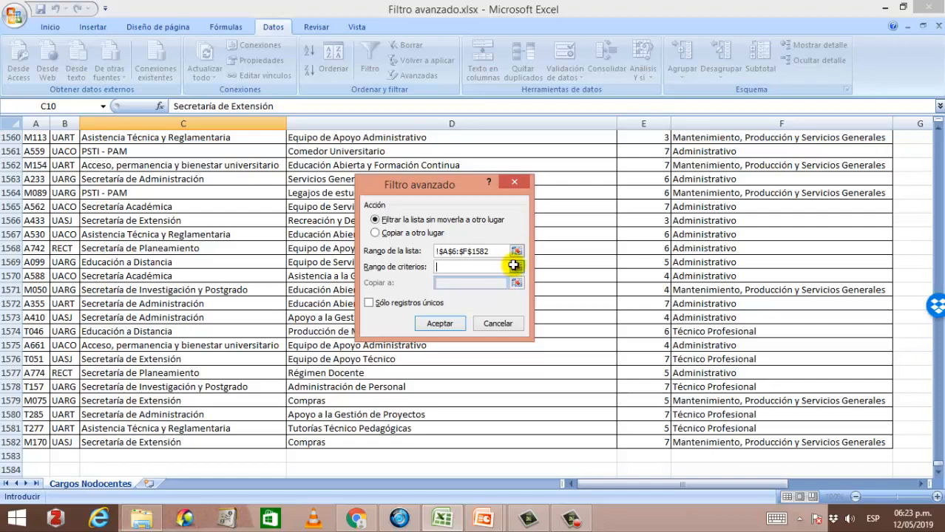
Step: Set the criteria range to the criteria table A2:F3 and apply the filter in place
left_click(514, 266)
left_click_drag(939, 464, 939, 132)
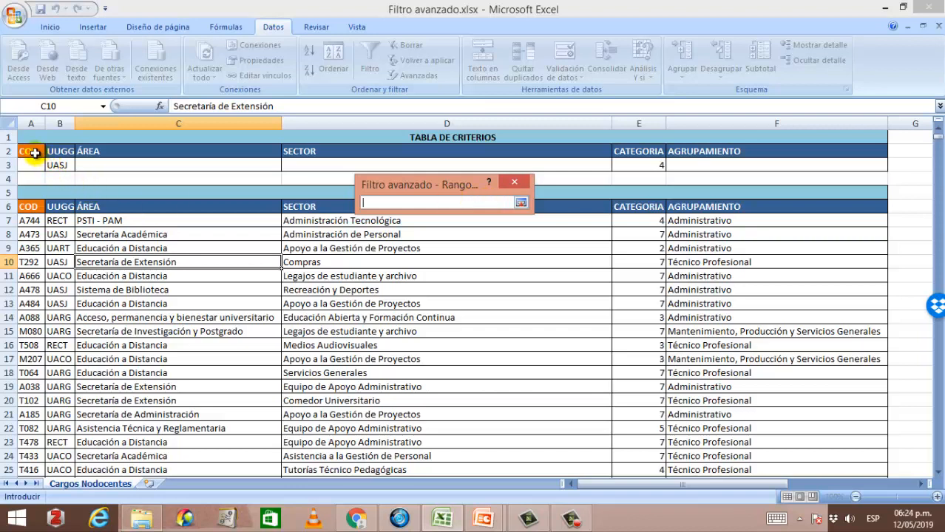
left_click_drag(29, 152, 839, 160)
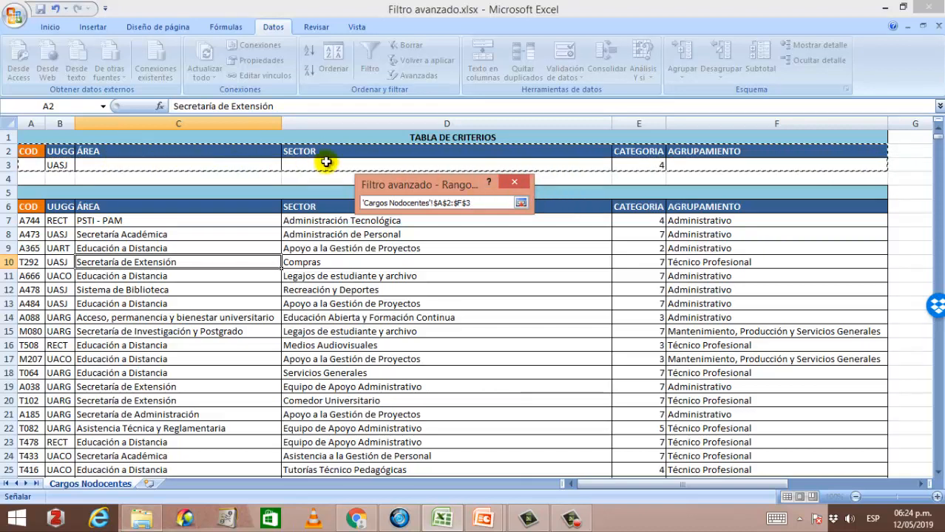
left_click(521, 203)
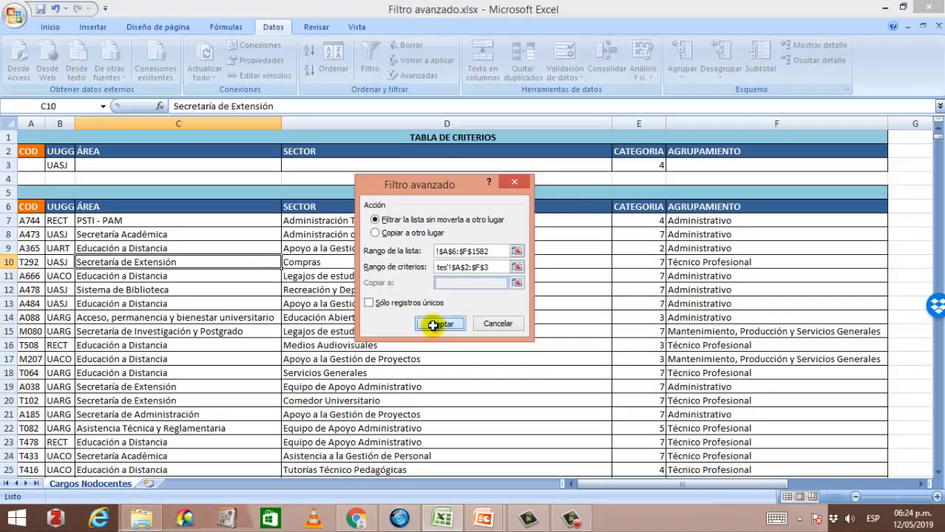
left_click(452, 409)
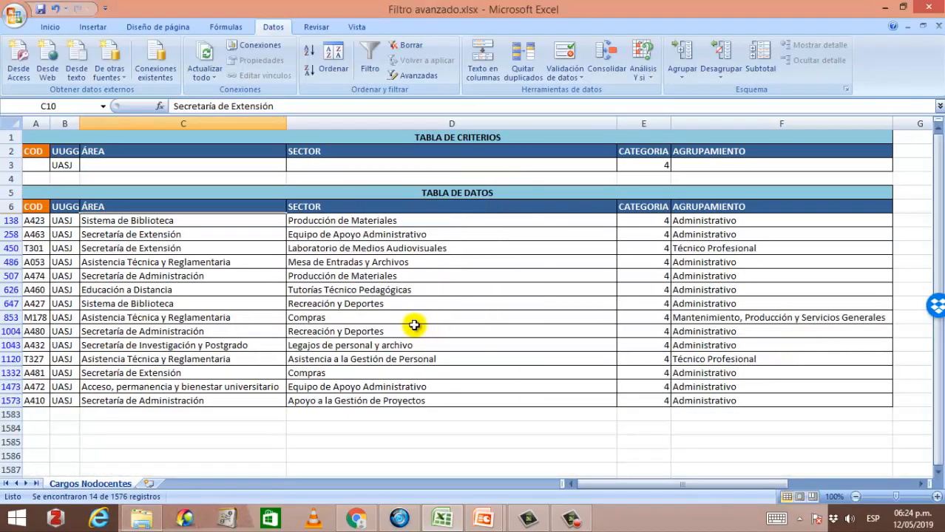
Step: Select the filtered UUGG and CATEGORIA values to check they match the criteria
left_click(62, 224)
left_click_drag(62, 224, 70, 393)
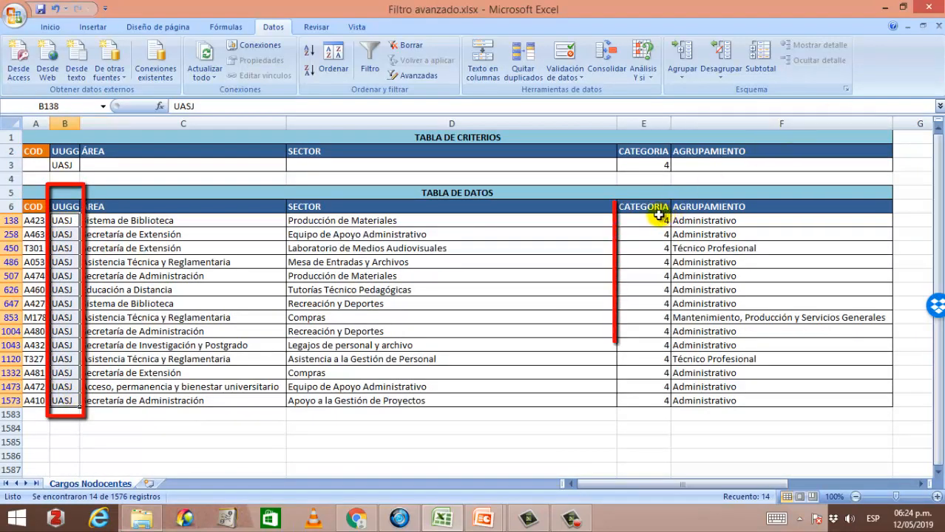
left_click_drag(651, 221, 663, 396)
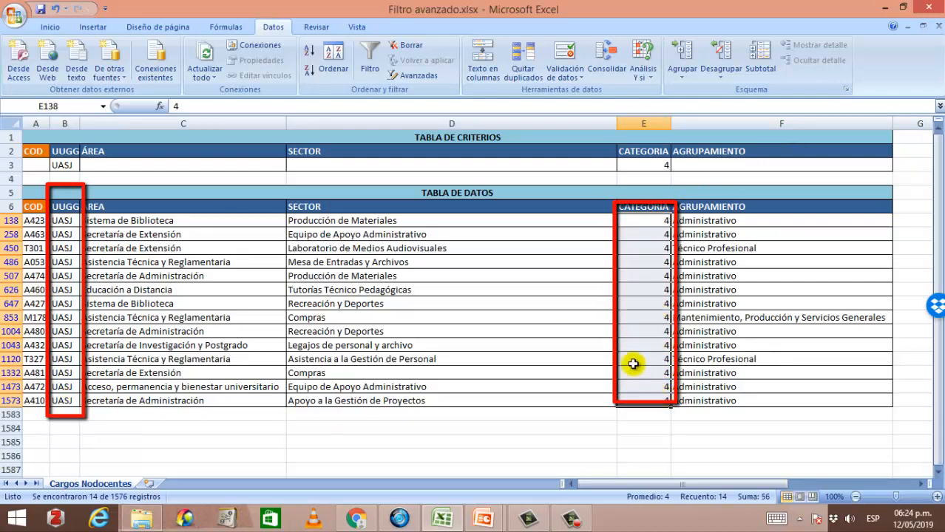
left_click(336, 278)
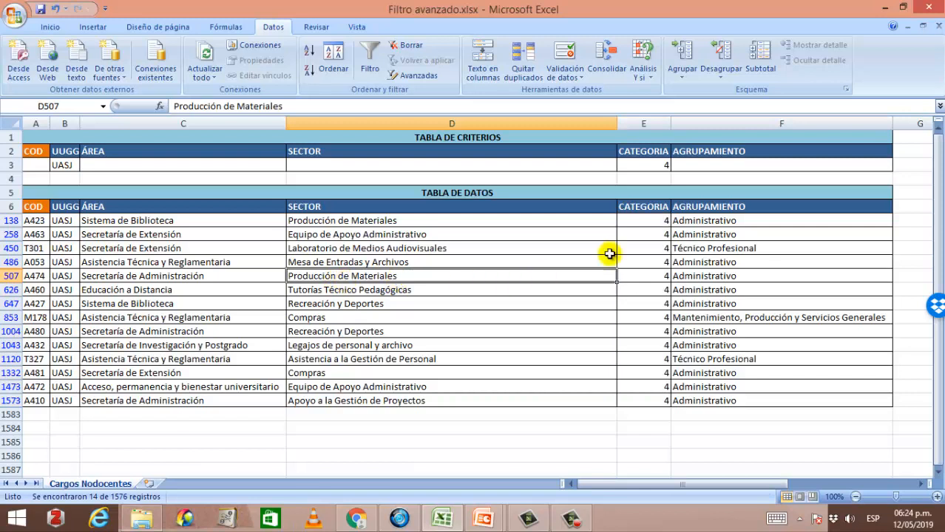
Step: Change the CATEGORIA criterion to 7 and enter Acceso as the ÁREA criterion
left_click(664, 166)
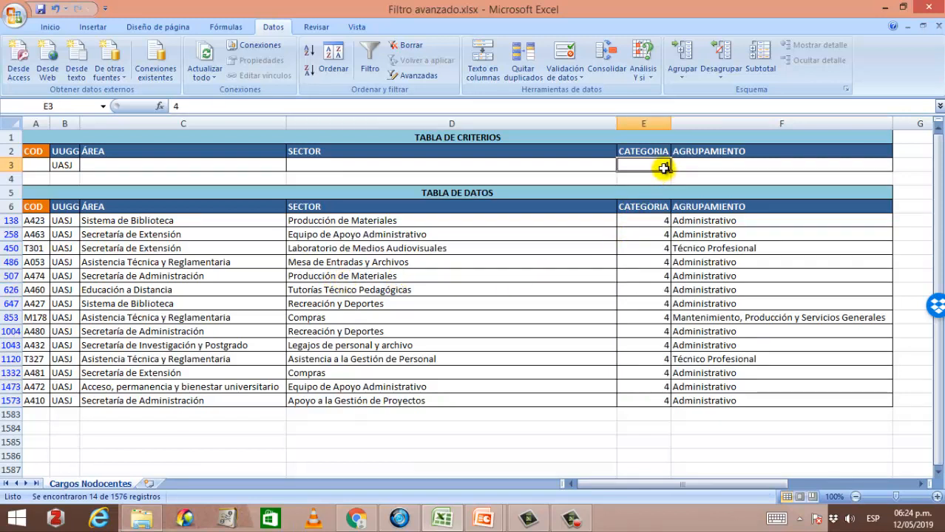
type("7")
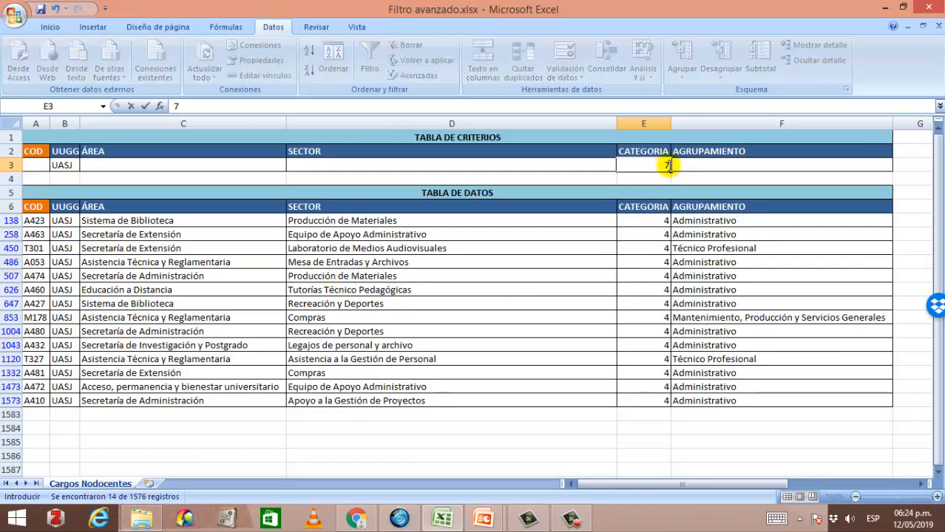
left_click(212, 169)
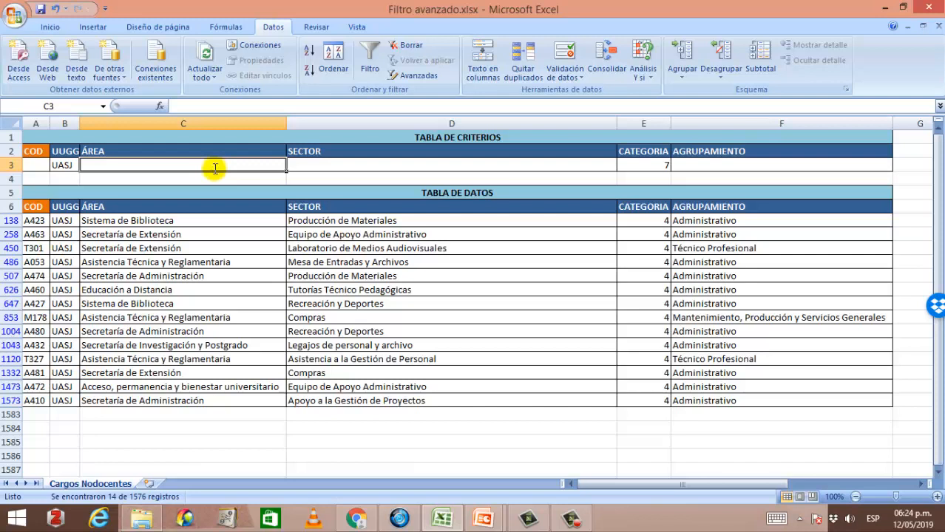
type("a")
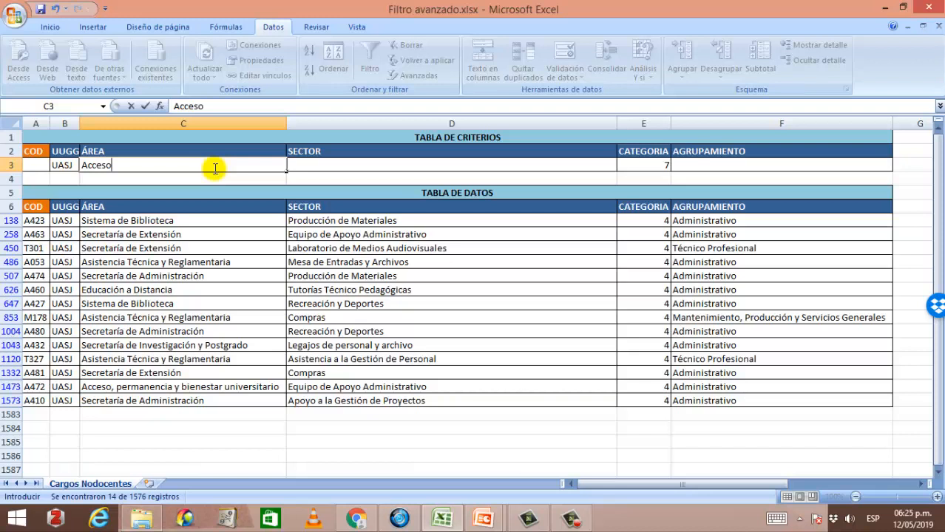
left_click(221, 275)
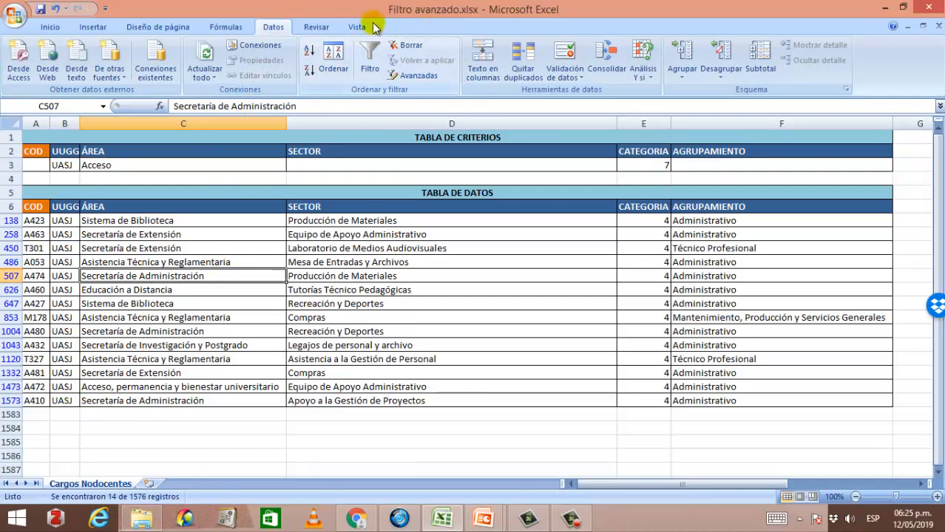
Step: Reapply the Advanced Filter with list range A6:F1582 and criteria range A2:F3
left_click(419, 74)
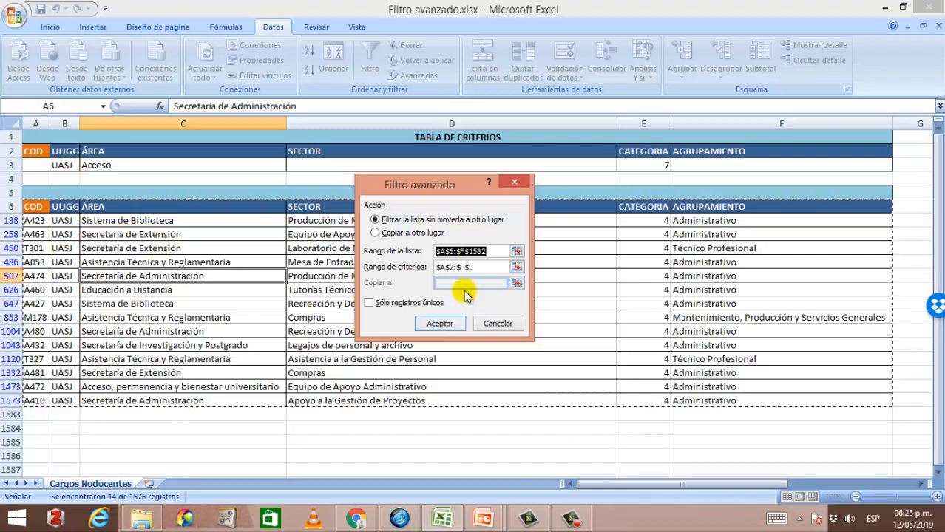
left_click(497, 252)
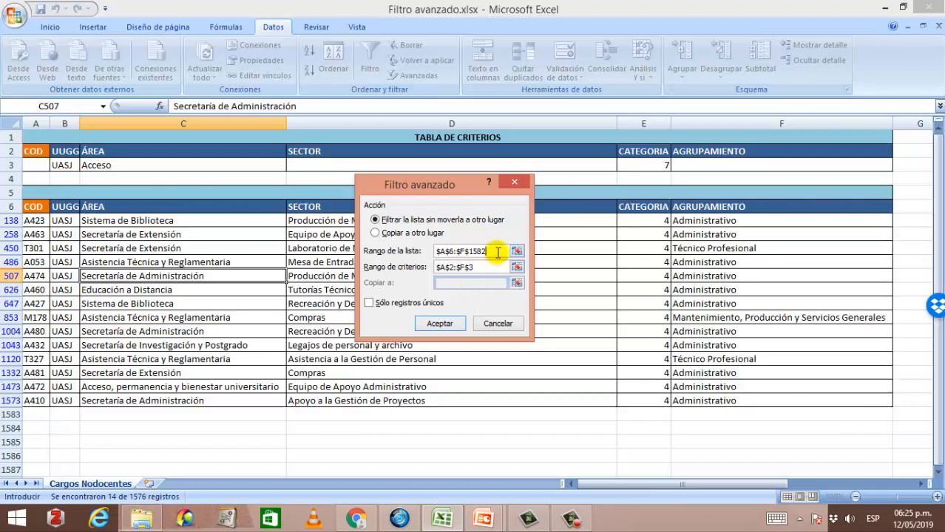
left_click(484, 266)
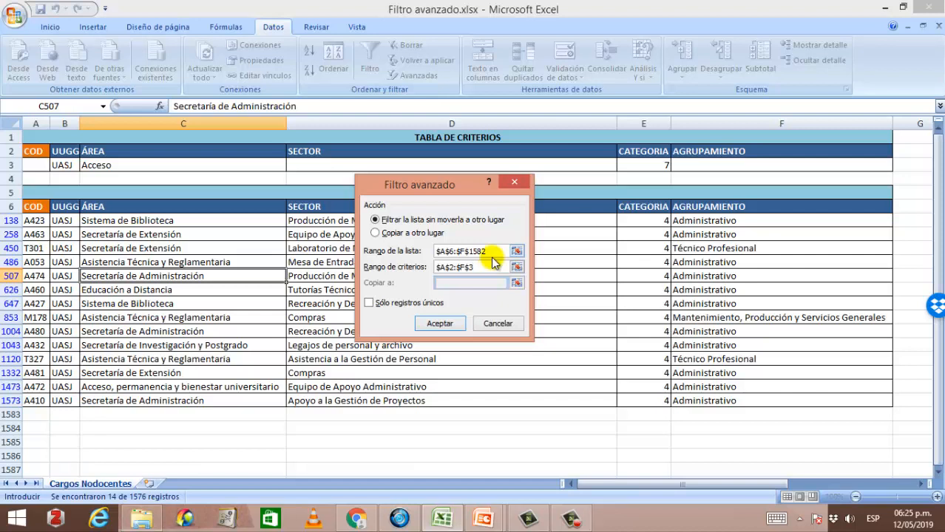
left_click(452, 327)
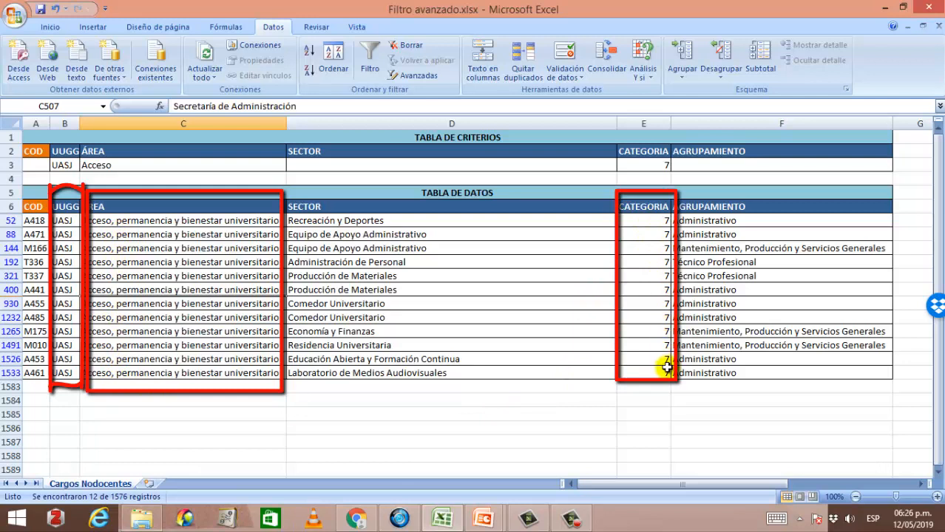
Step: Clear the filter to show all records again
left_click(232, 275)
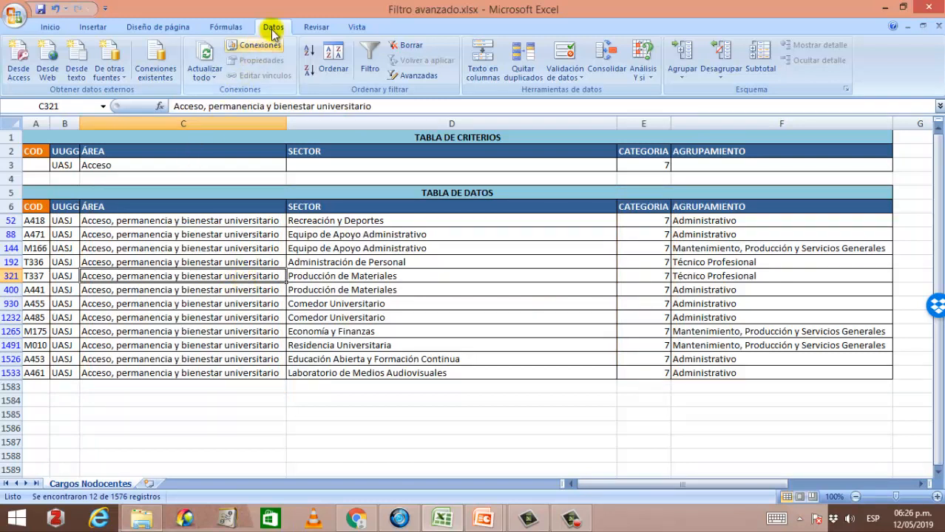
left_click(412, 48)
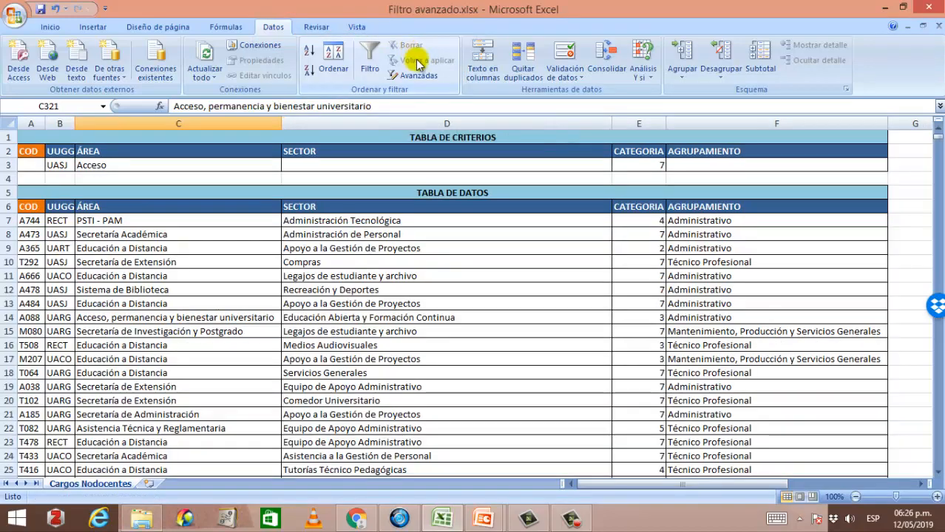
scroll(134, 254, "down", 16)
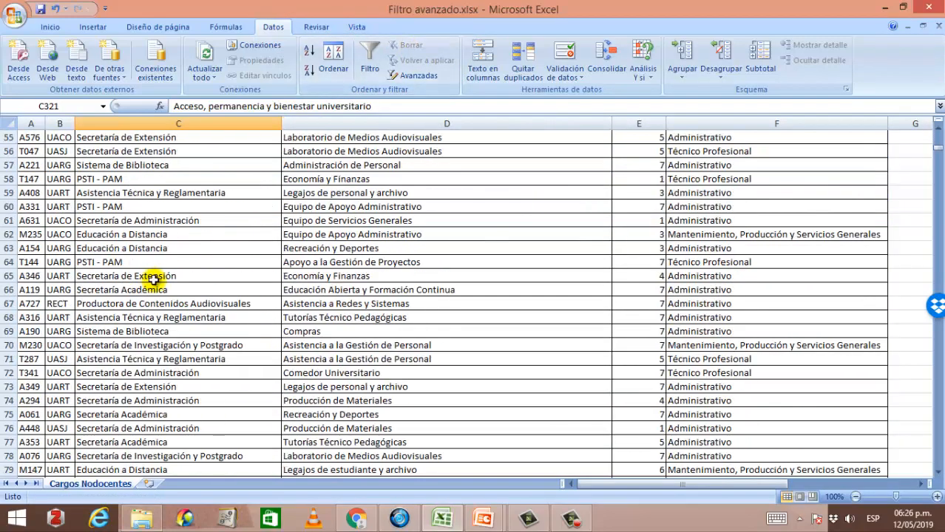
scroll(151, 275, "up", 16)
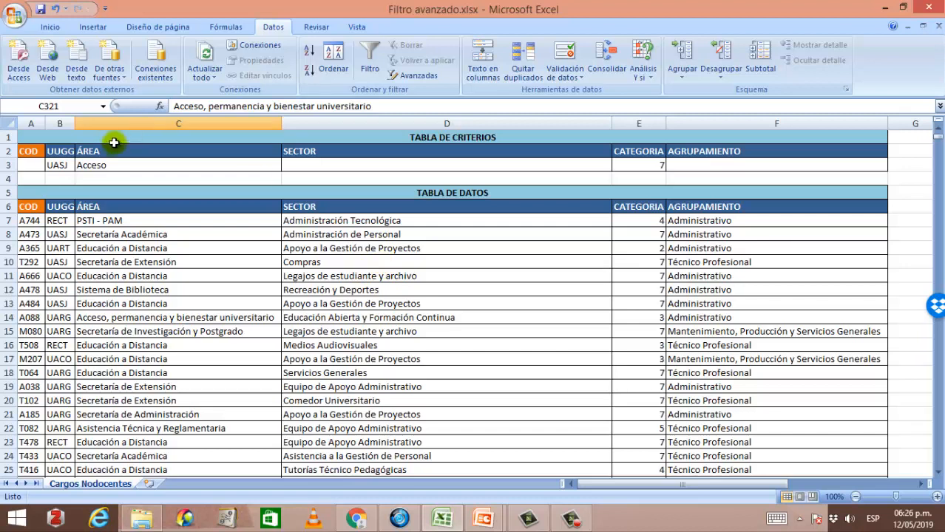
Step: Delete the ÁREA criterion and set the UUGG criterion to UARG
left_click(93, 165)
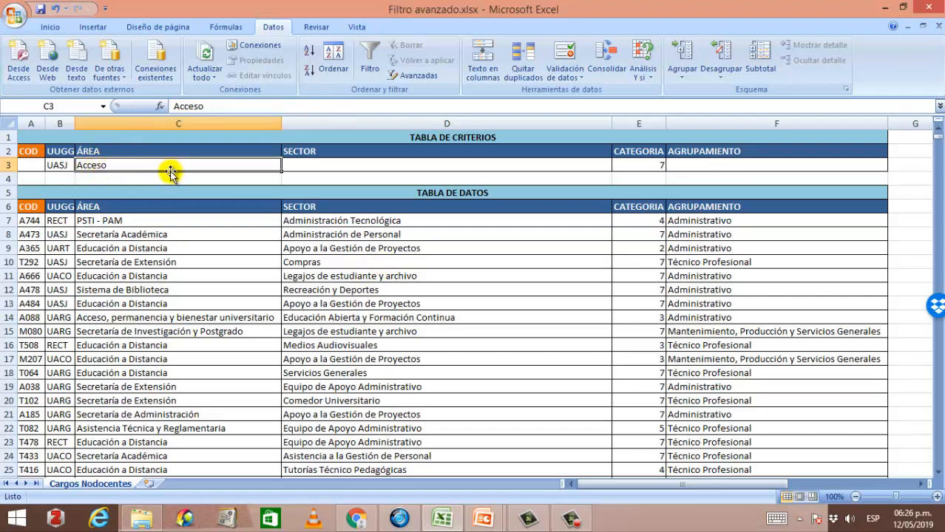
key("Delete")
left_click(69, 165)
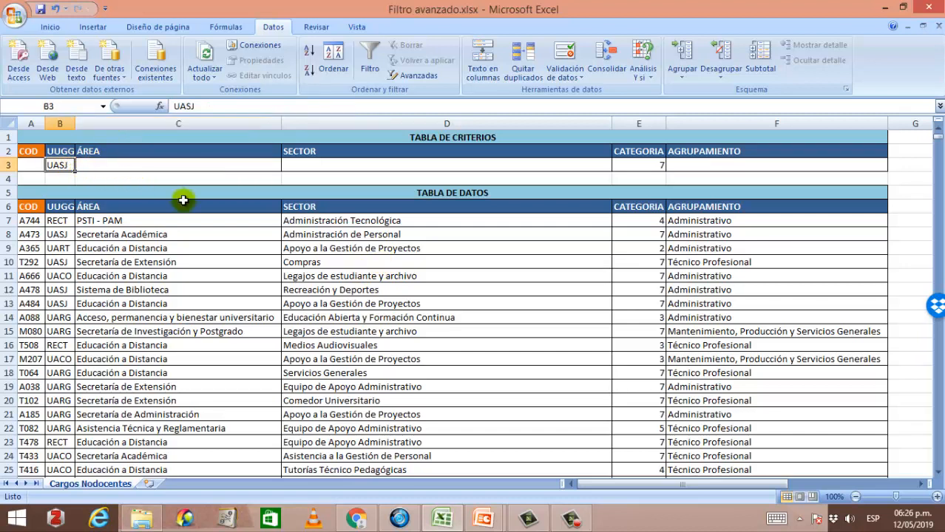
type("UAR")
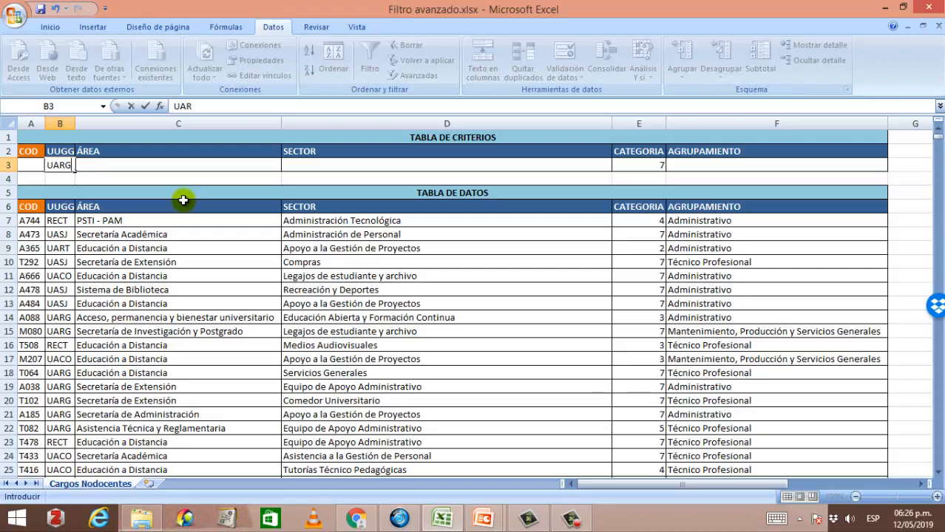
type("G")
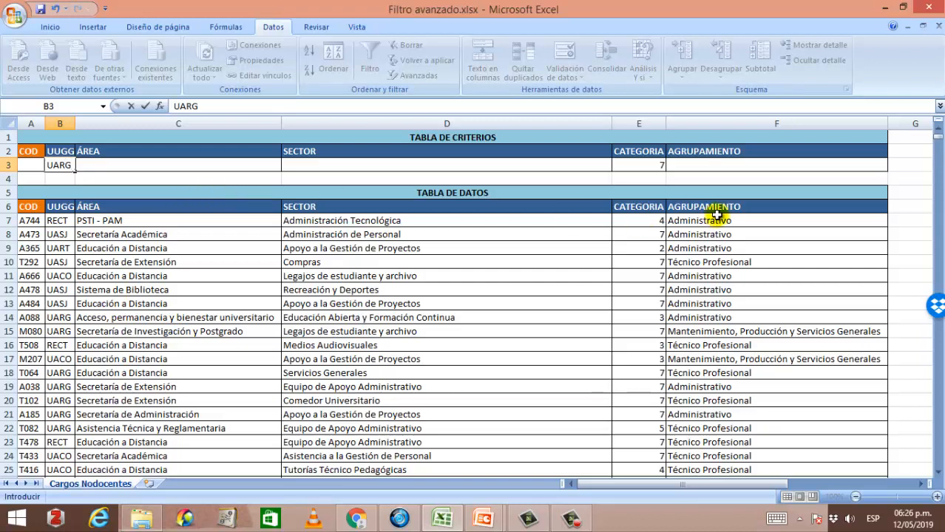
Step: Enter Técnico as the AGRUPAMIENTO criterion
left_click(645, 166)
left_click(678, 167)
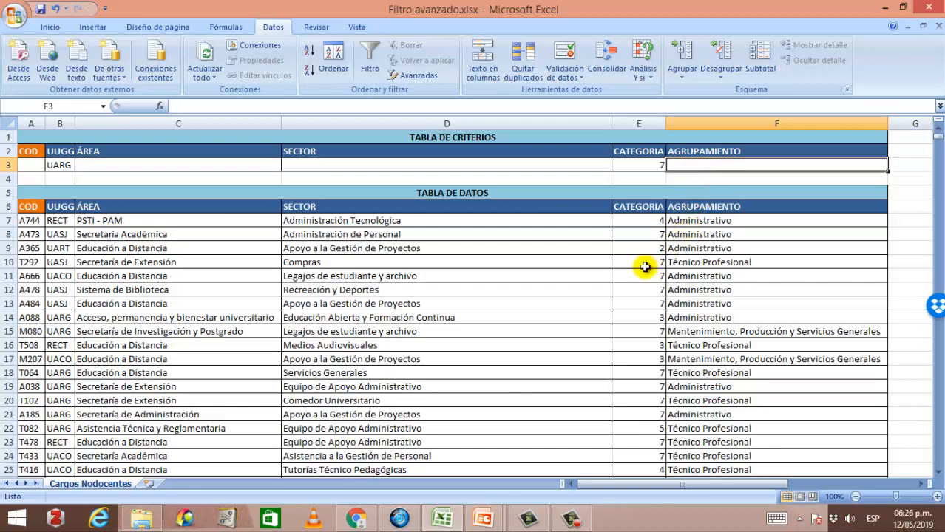
type("t")
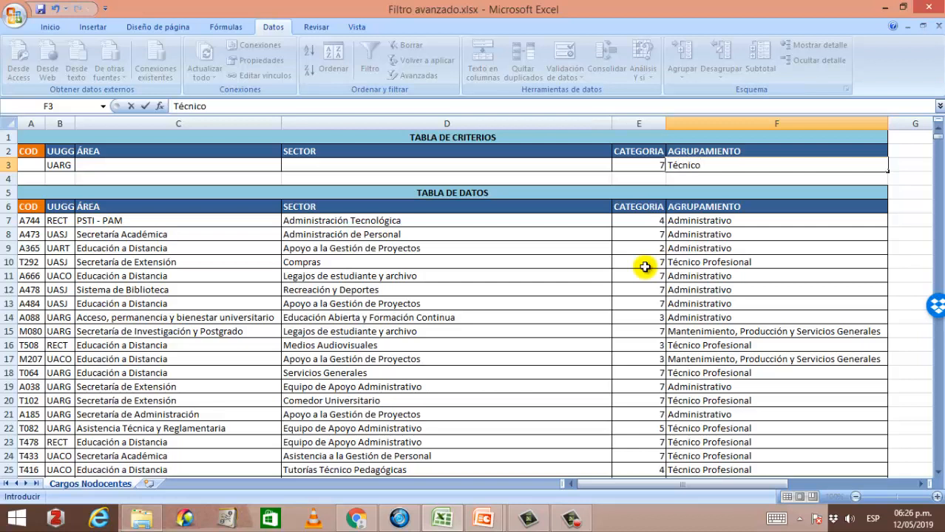
Step: Replace the CATEGORIA criterion with the formula ="<=3"
left_click(642, 164)
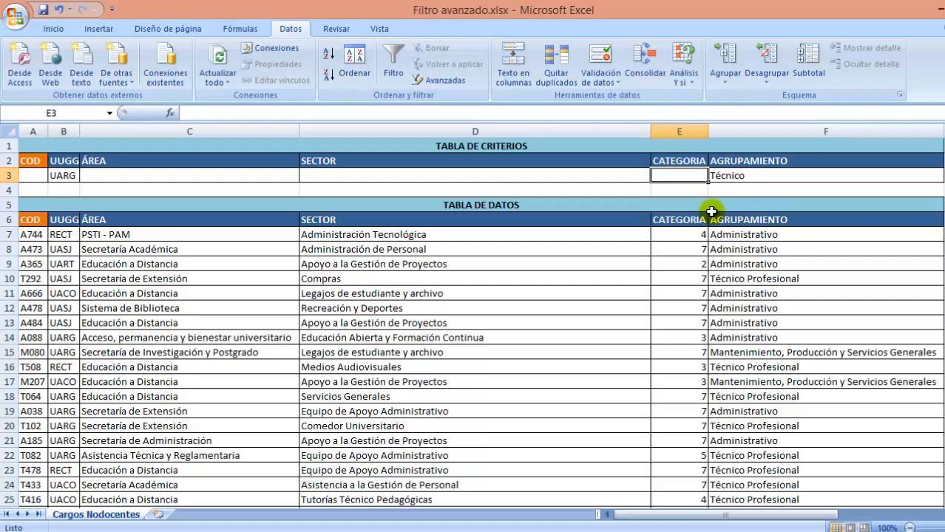
type("=")
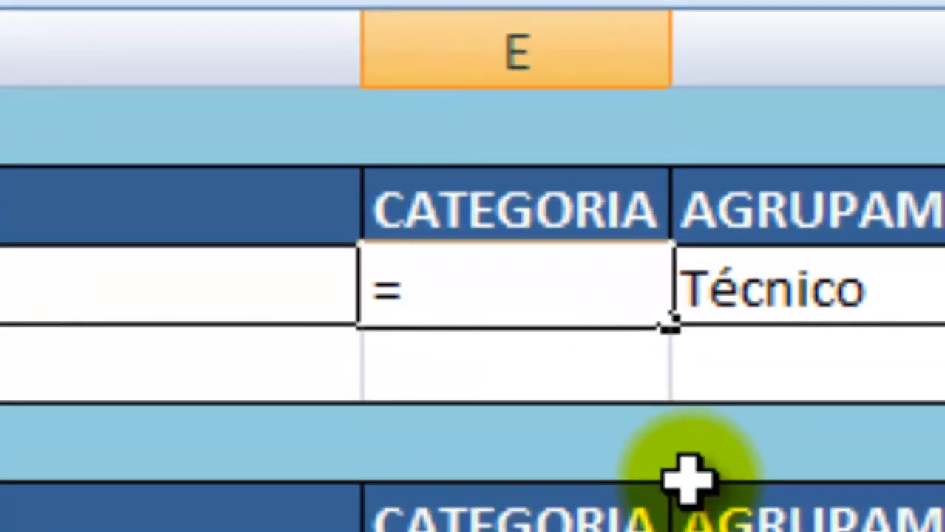
type("\"")
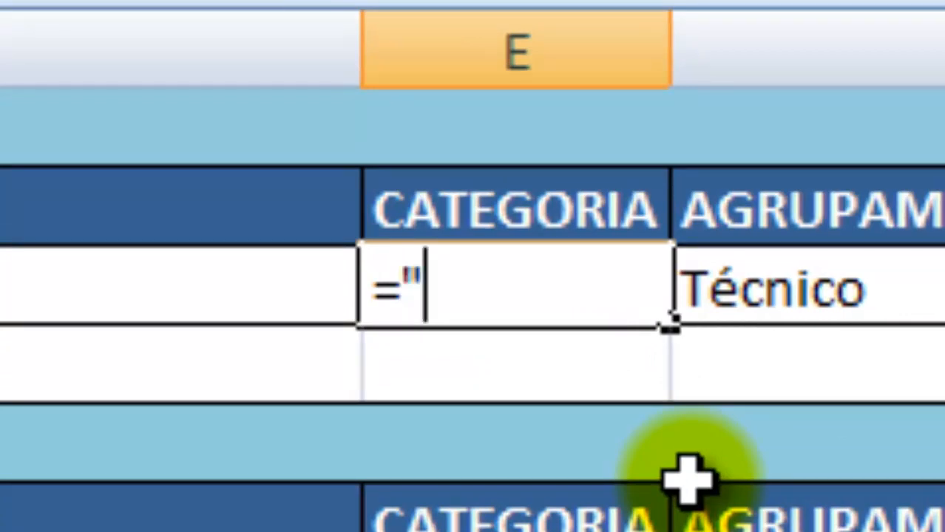
type("<=")
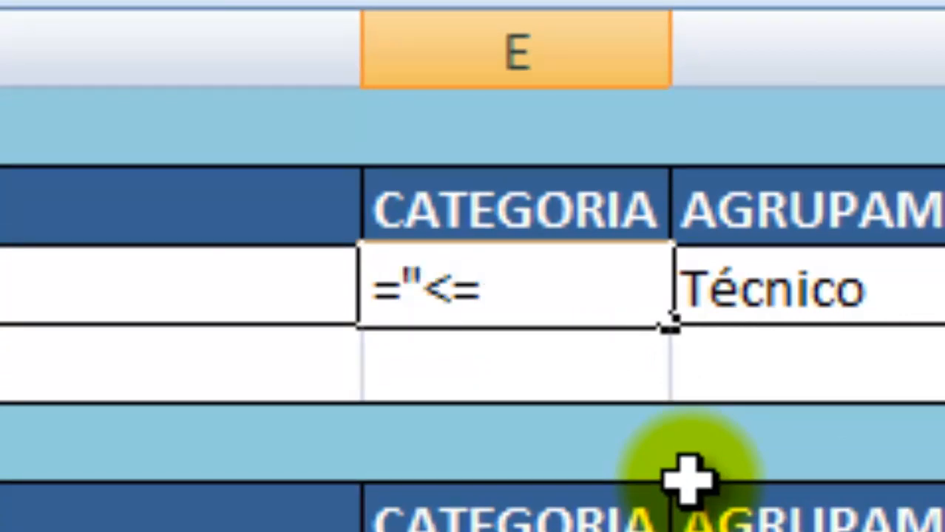
type("3\"")
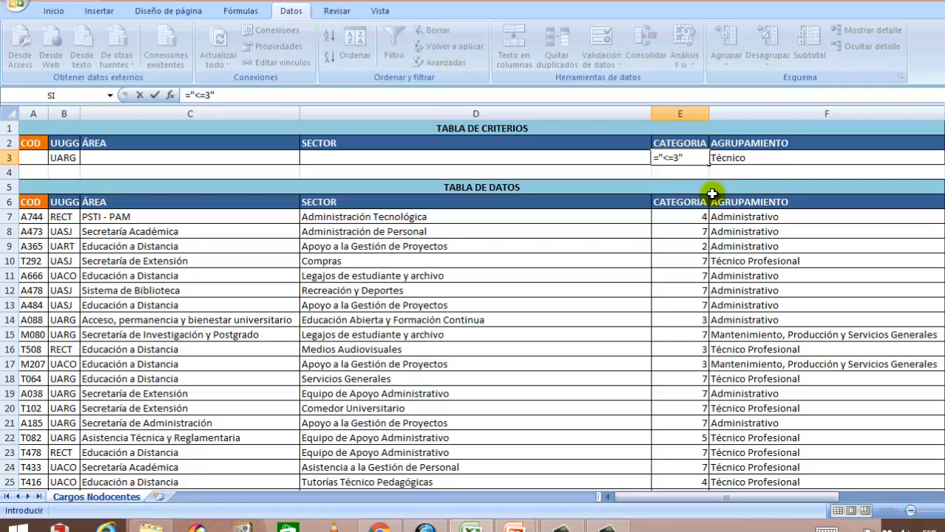
key("Return")
Step: Apply the Advanced Filter in place with the existing list and criteria ranges
left_click(301, 231)
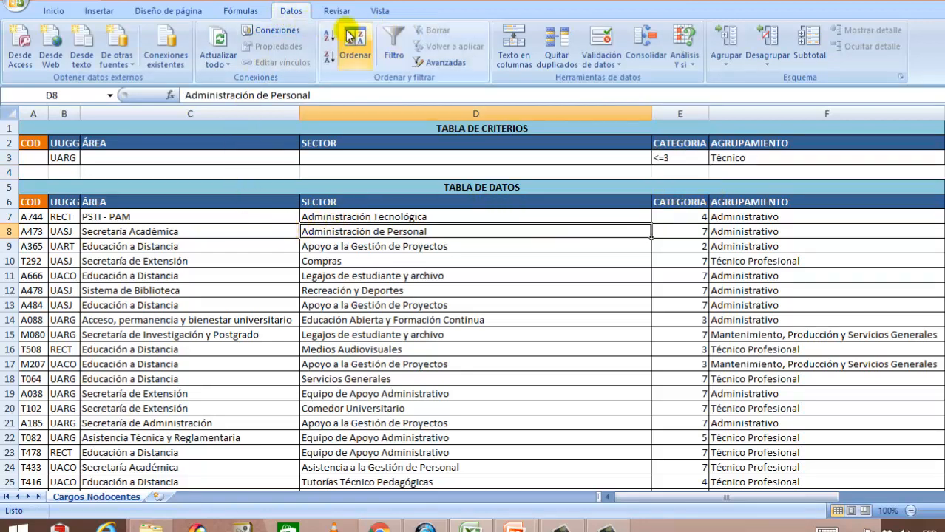
left_click(437, 64)
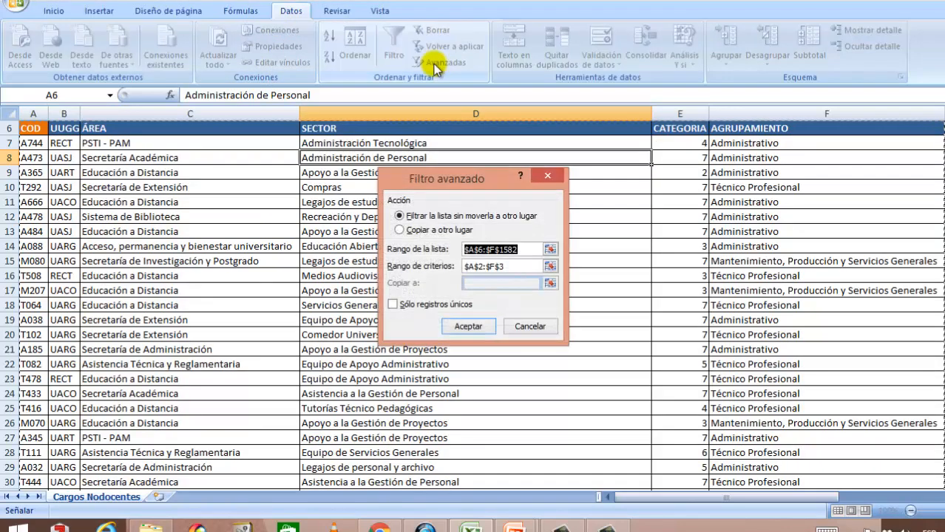
left_click(469, 327)
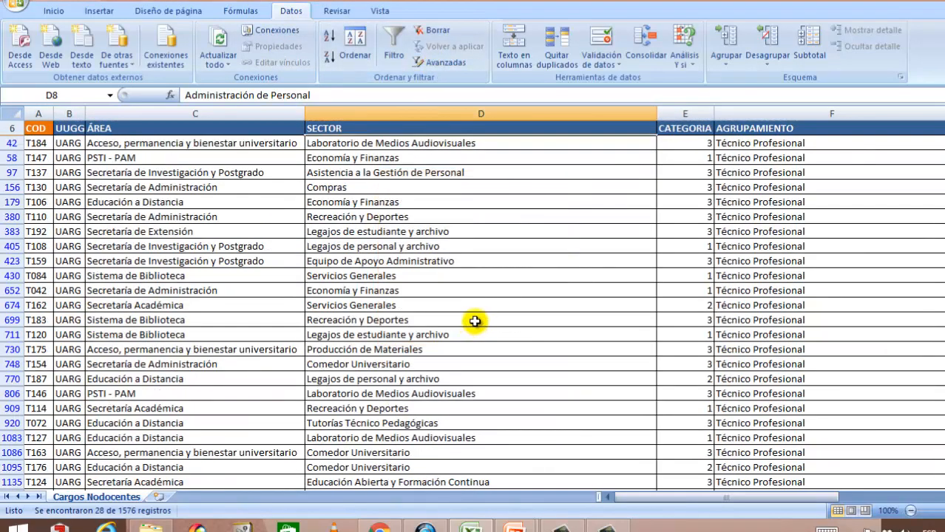
Step: Scroll through the filtered records to review which rows matched the criteria
scroll(475, 321, "up", 2)
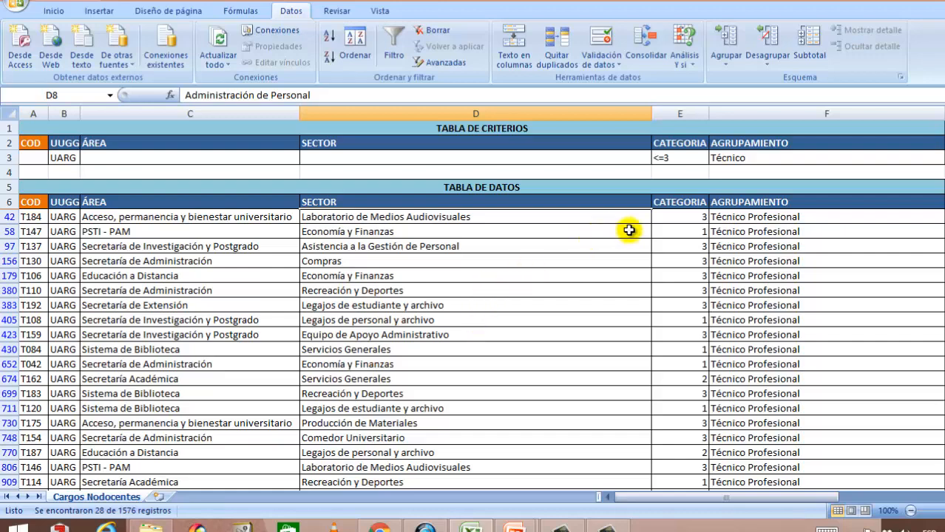
scroll(779, 215, "down", 3)
scroll(780, 222, "down", 3)
scroll(777, 355, "up", 5)
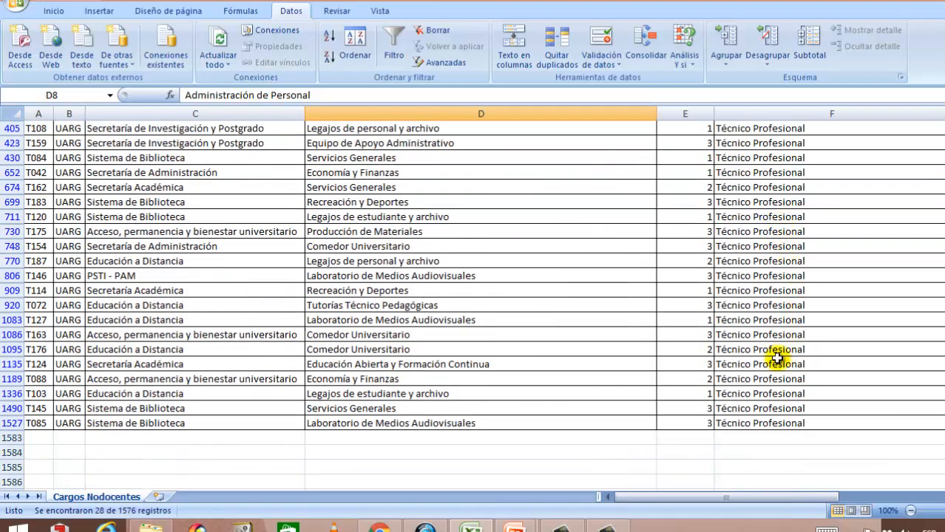
scroll(762, 199, "up", 1)
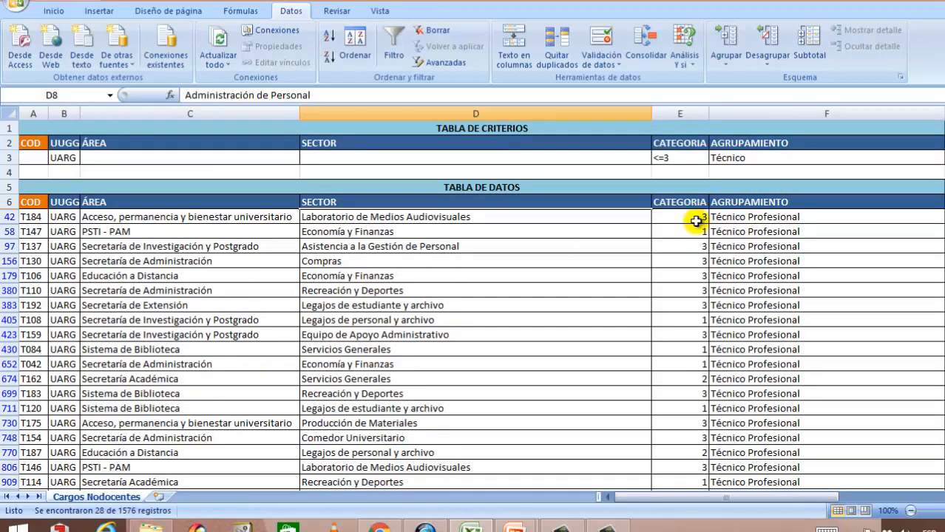
scroll(696, 218, "down", 3)
scroll(692, 185, "down", 2)
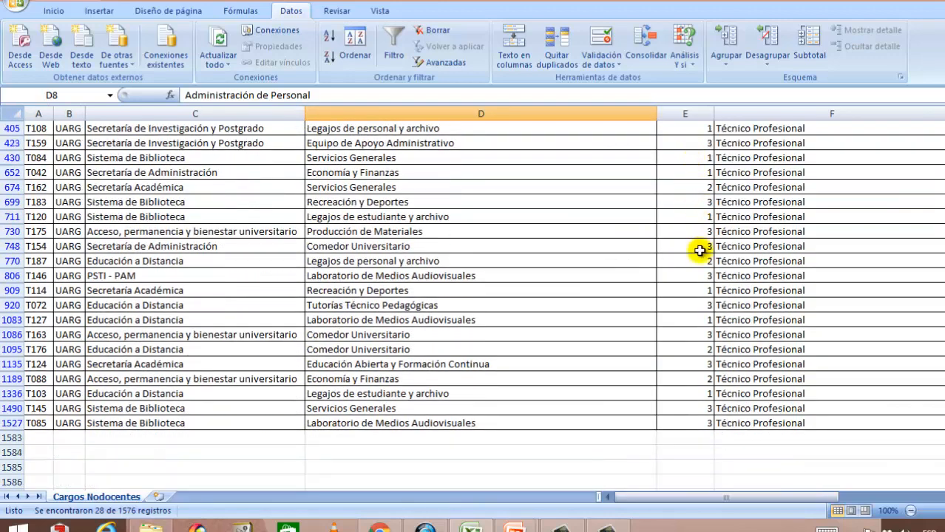
scroll(688, 215, "up", 6)
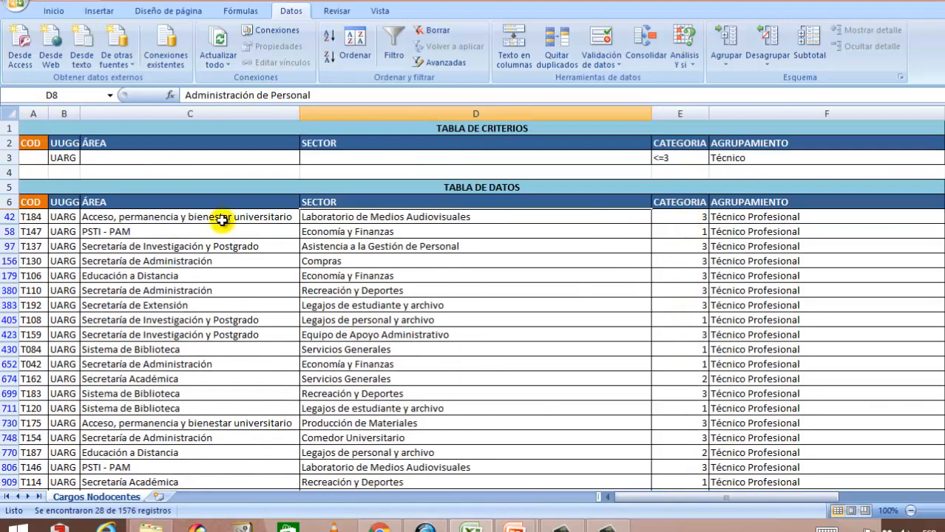
scroll(66, 276, "down", 5)
scroll(67, 276, "down", 2)
scroll(76, 274, "up", 6)
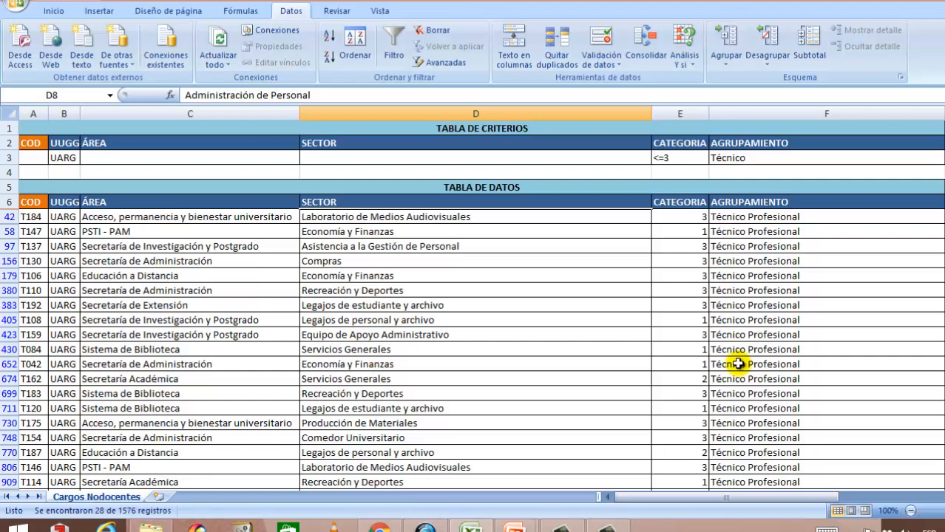
Step: Clear the filter to show all records again
left_click(485, 304)
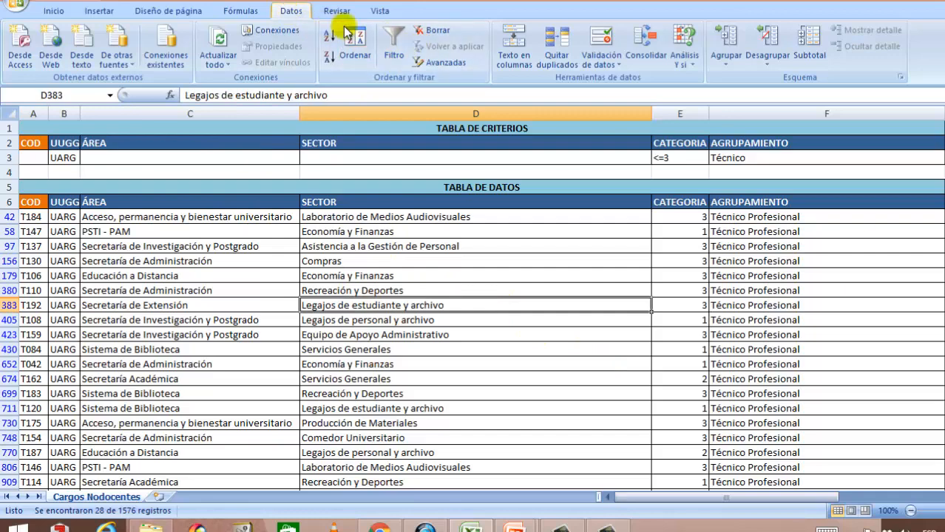
left_click(439, 33)
scroll(237, 237, "down", 6)
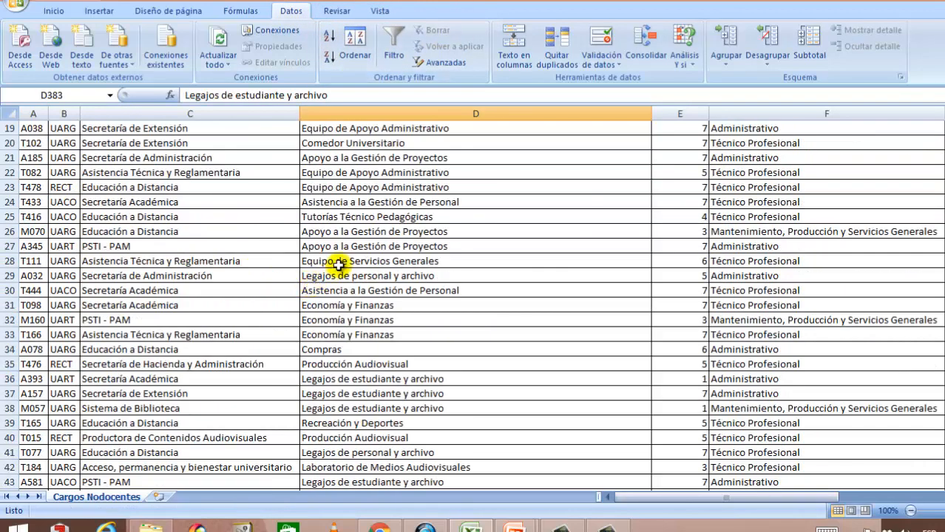
scroll(338, 265, "down", 11)
scroll(362, 259, "up", 17)
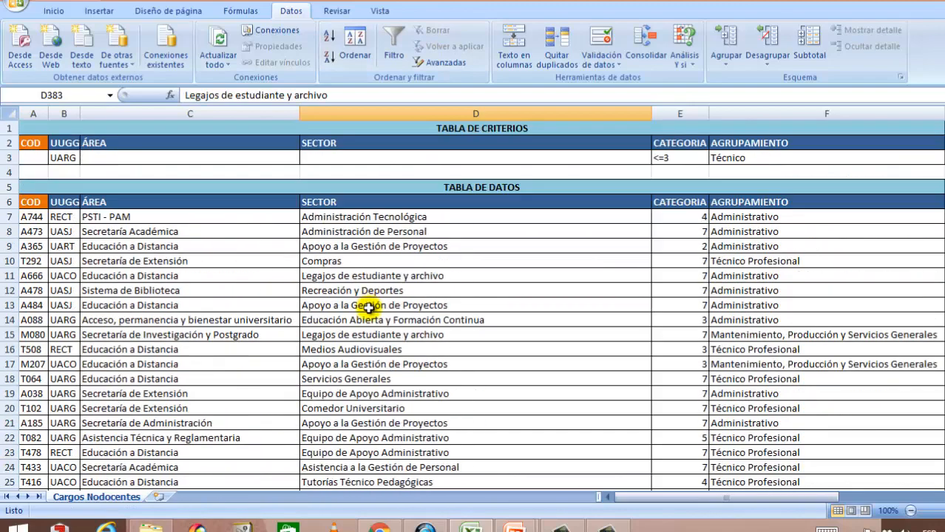
Step: Delete the CATEGORIA criterion and set the AGRUPAMIENTO criterion to Administrativo
left_click(367, 308)
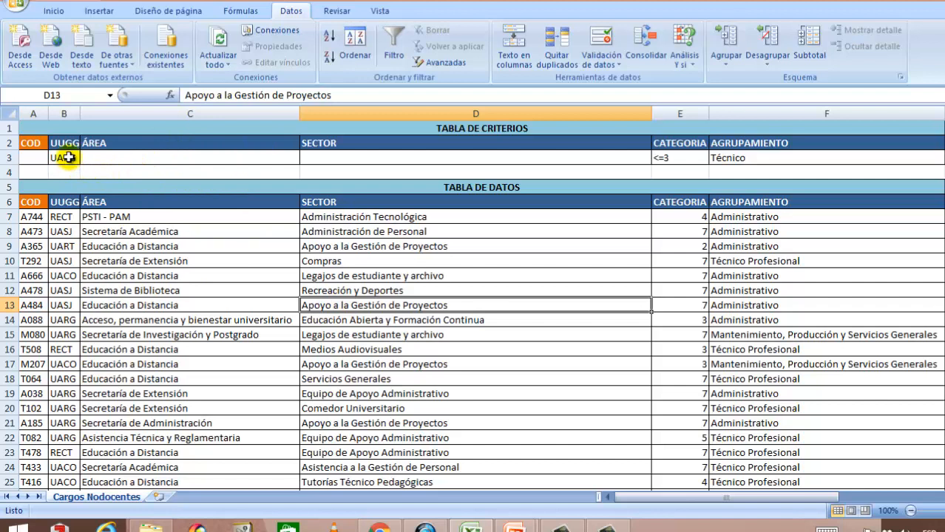
left_click(694, 155)
key("Delete")
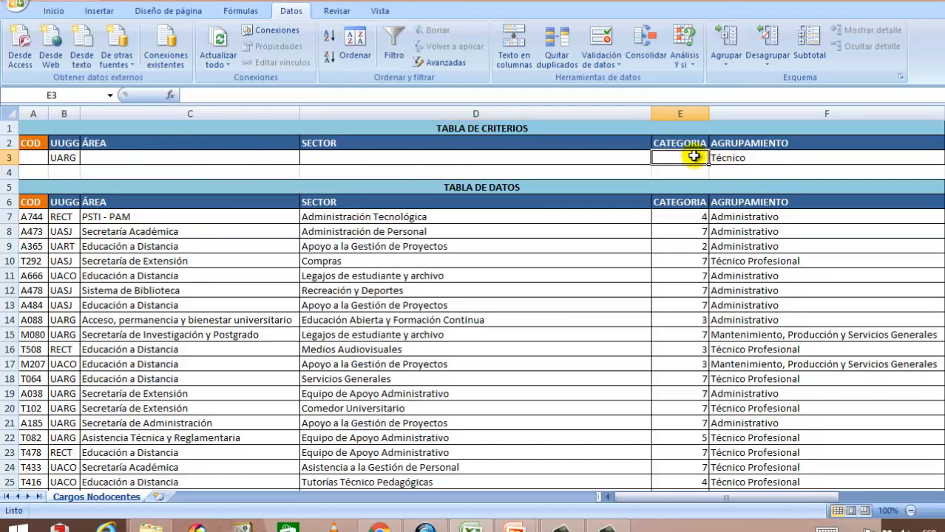
left_click(766, 159)
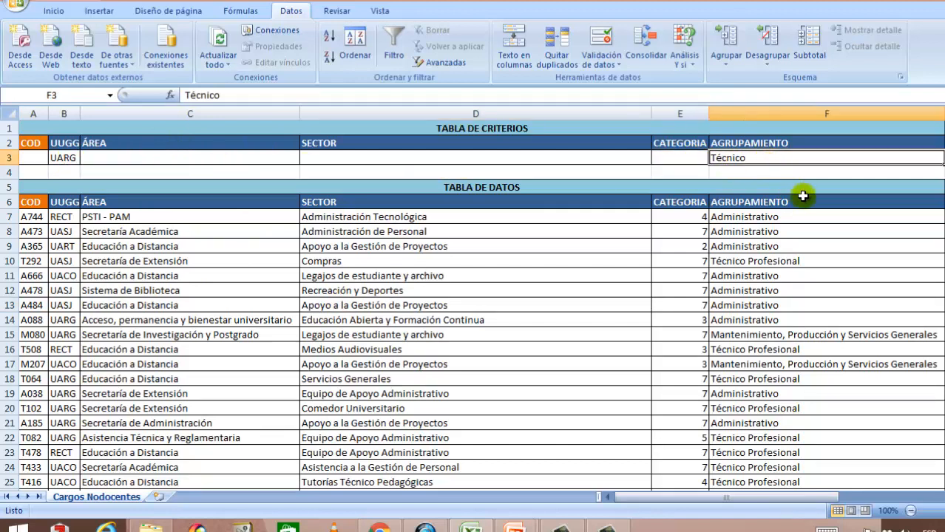
type("Admin")
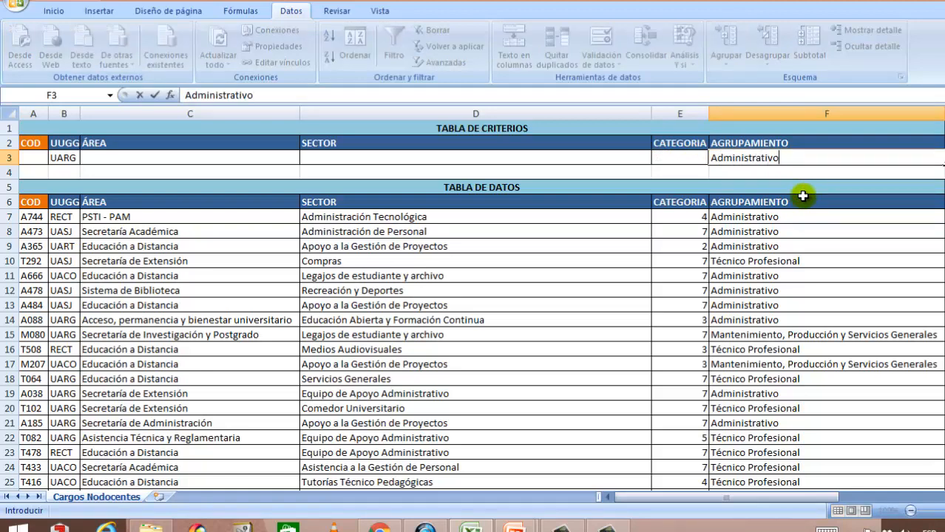
type("istrativo")
left_click(580, 307)
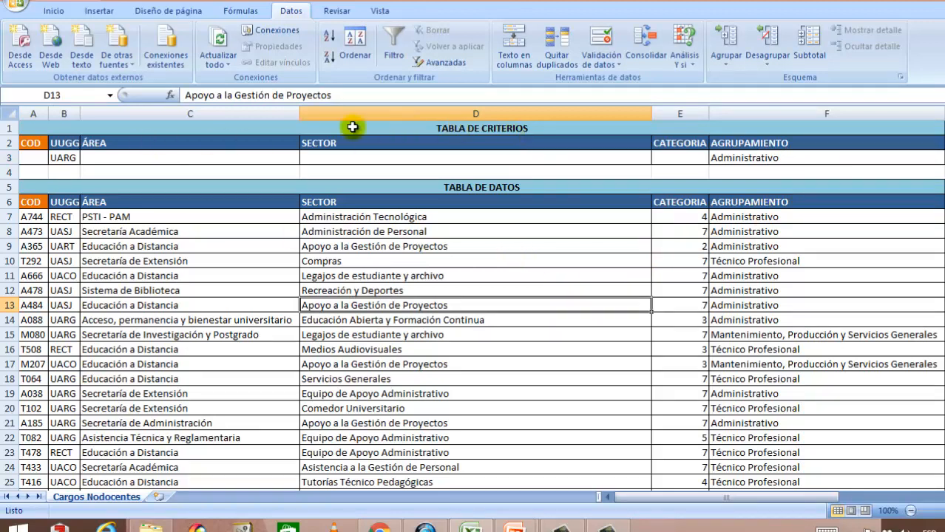
Step: Run the Advanced Filter with the copy-to-another-location option, placing the results starting at cell H6
left_click(266, 280)
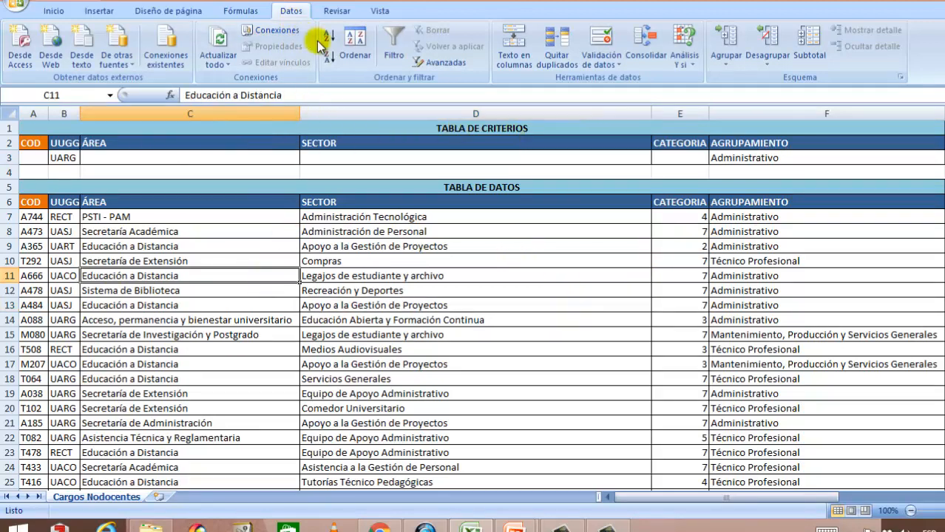
left_click(448, 64)
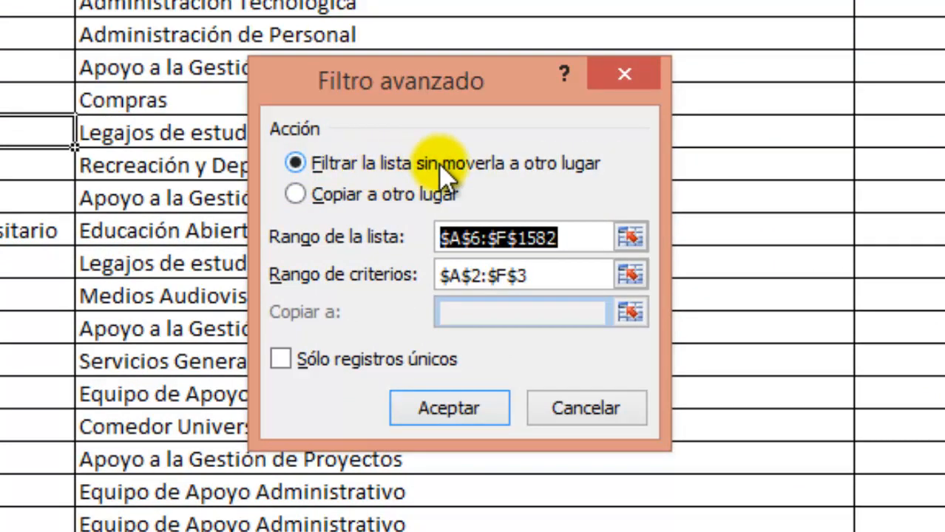
left_click(294, 196)
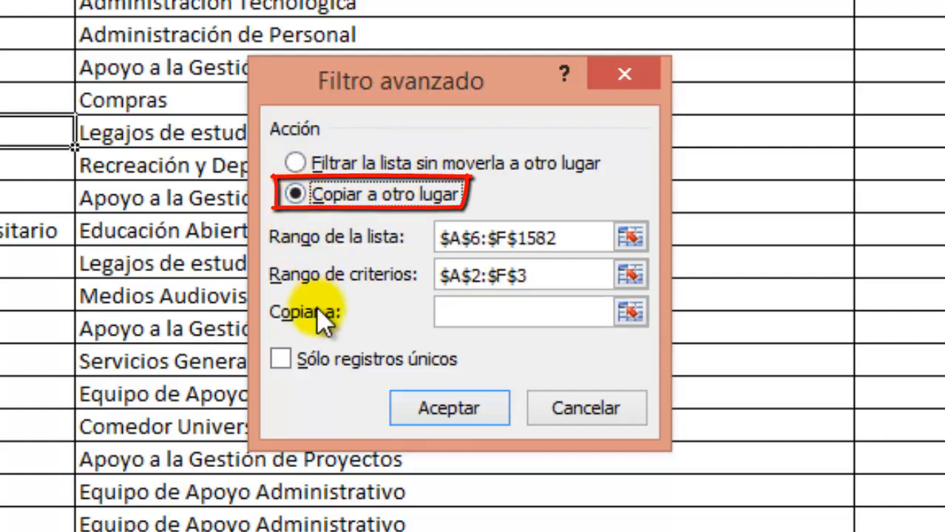
left_click(459, 311)
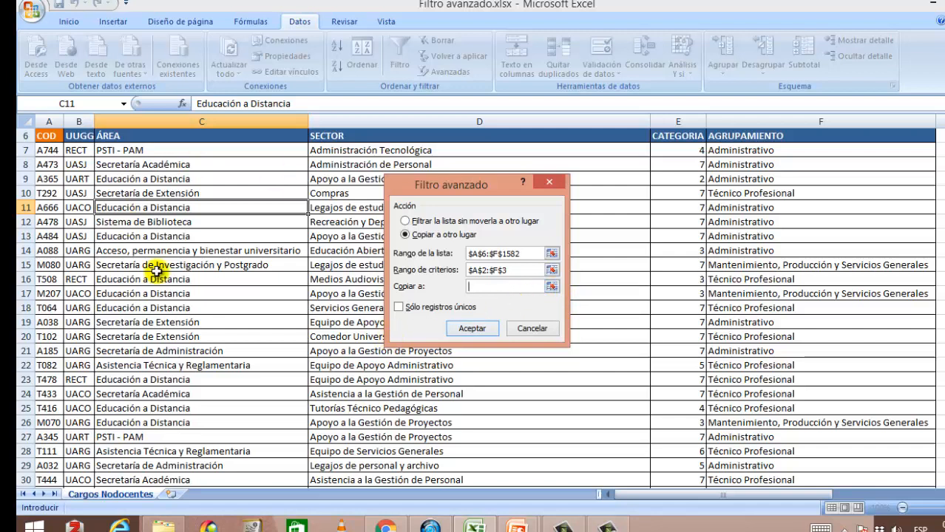
left_click(552, 287)
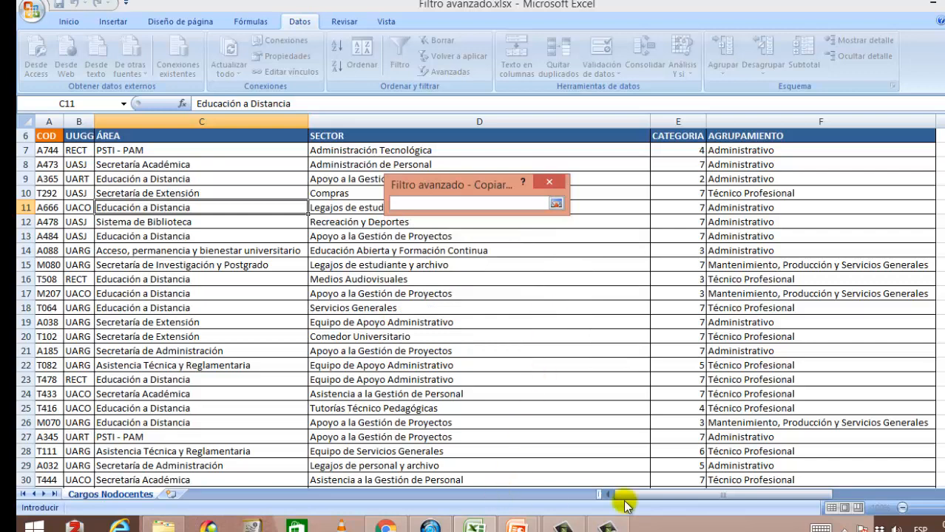
left_click_drag(702, 500, 843, 509)
scroll(865, 360, "up", 2)
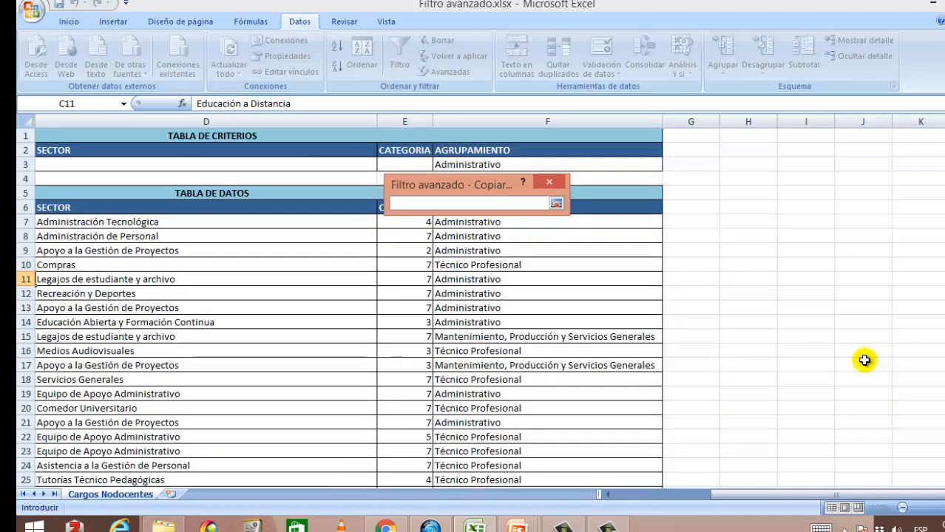
left_click(762, 207)
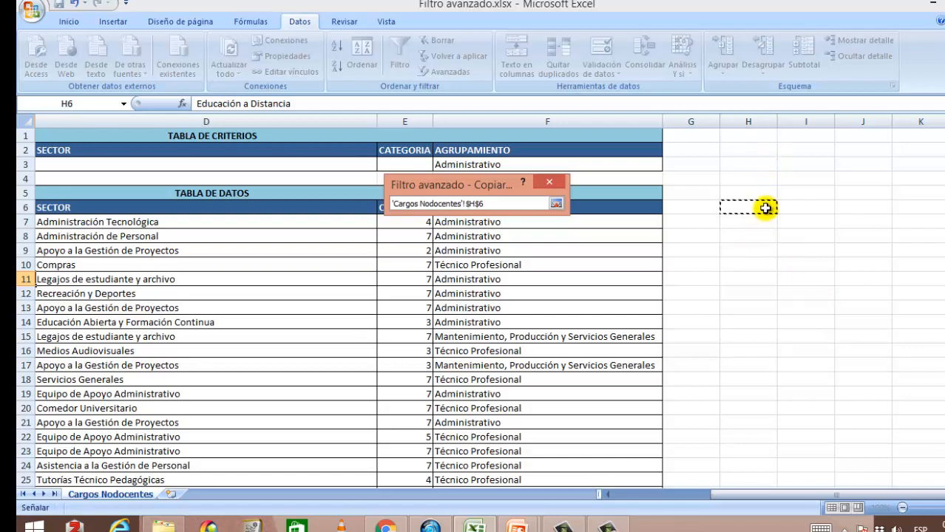
left_click(557, 204)
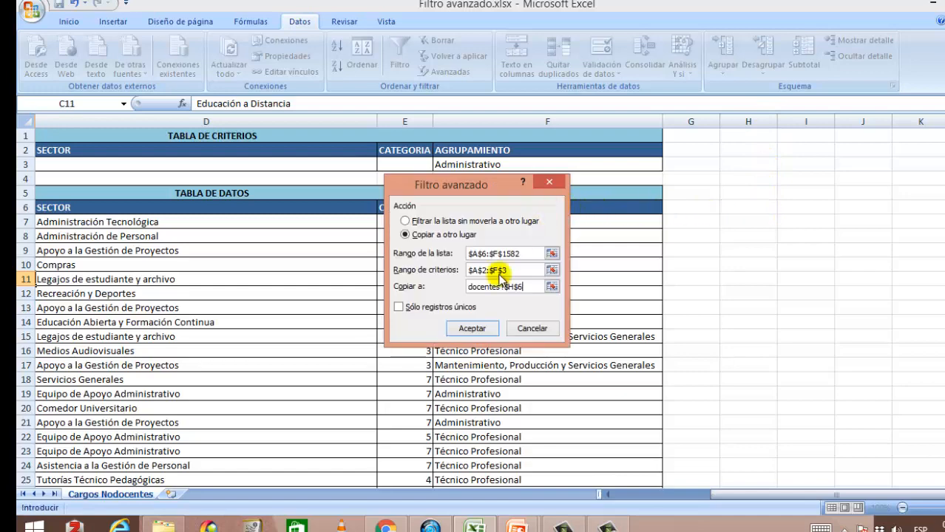
left_click(470, 329)
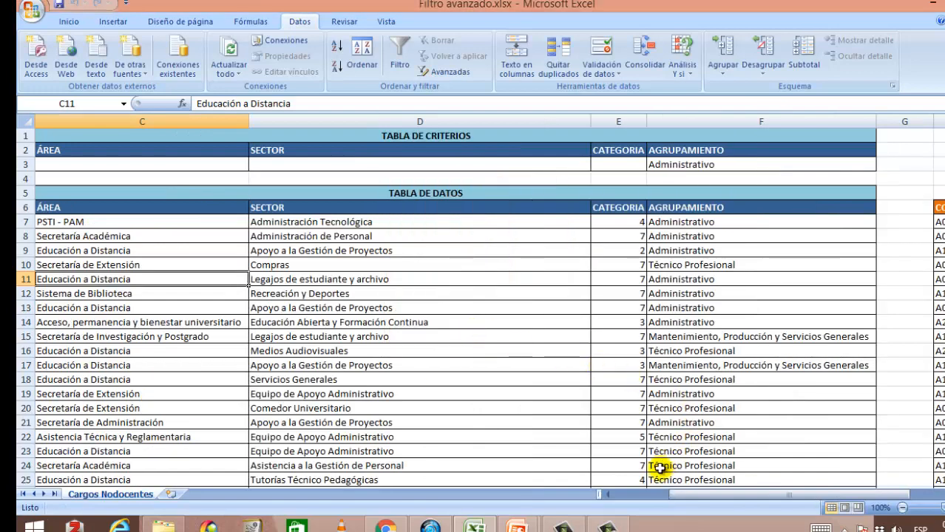
Step: AutoFit the column widths of columns H through M containing the copied filter results
left_click_drag(685, 494, 728, 497)
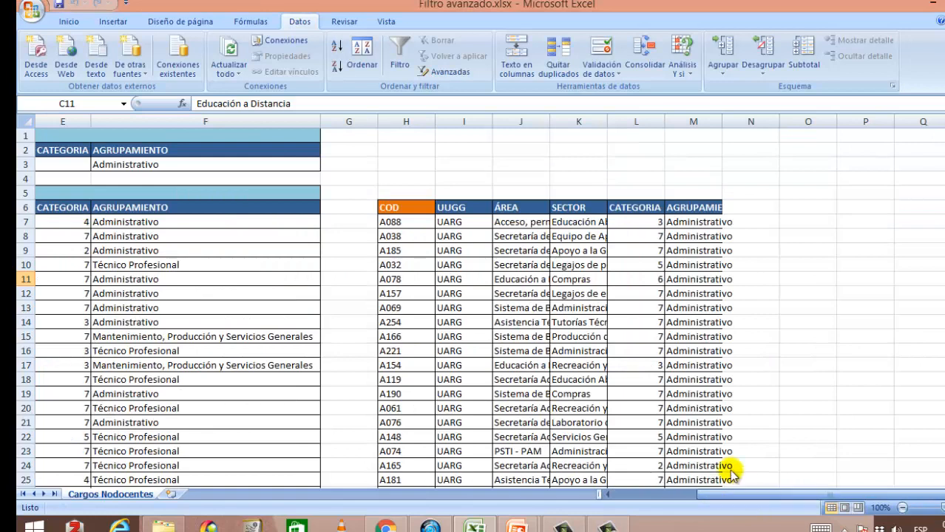
left_click_drag(430, 125, 710, 122)
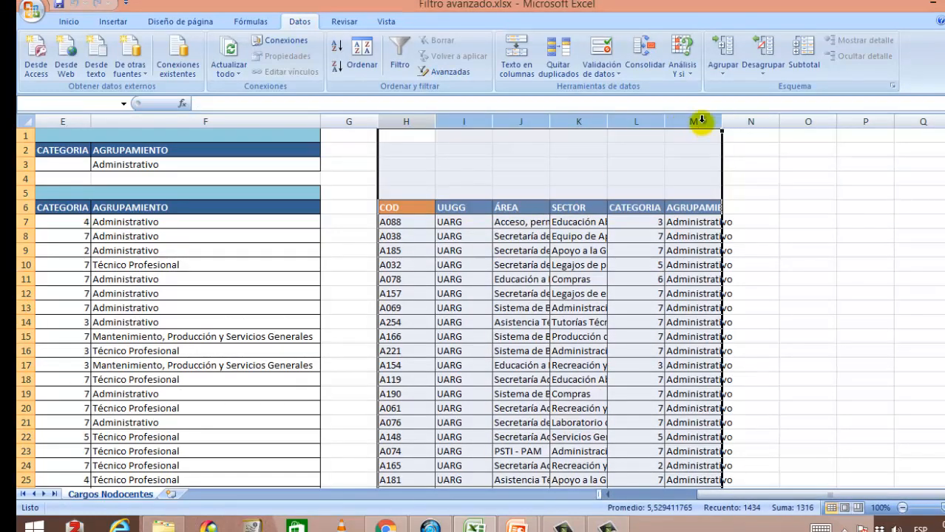
left_click(68, 22)
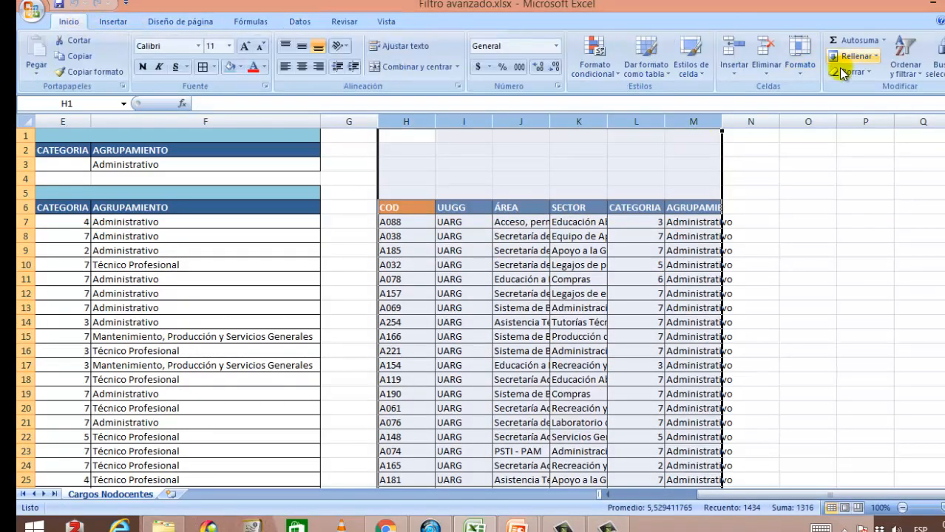
left_click(801, 59)
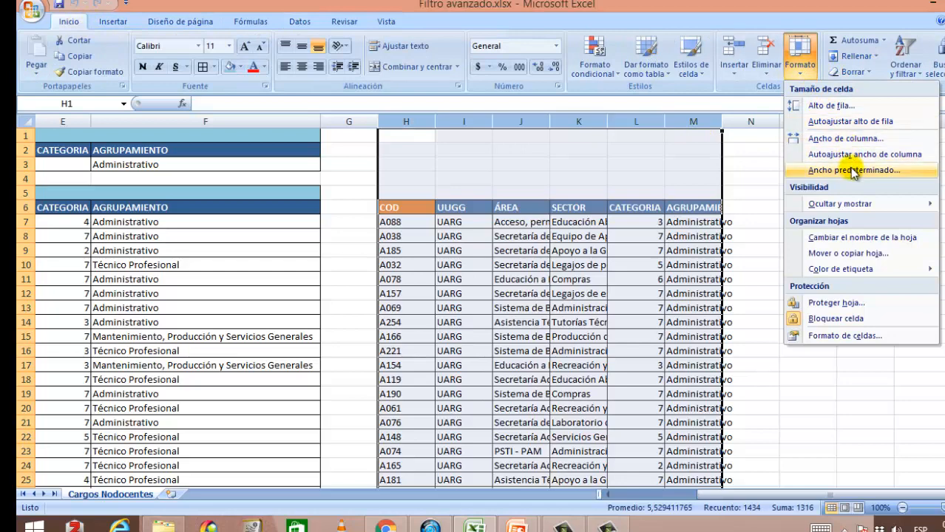
left_click(853, 159)
left_click(852, 157)
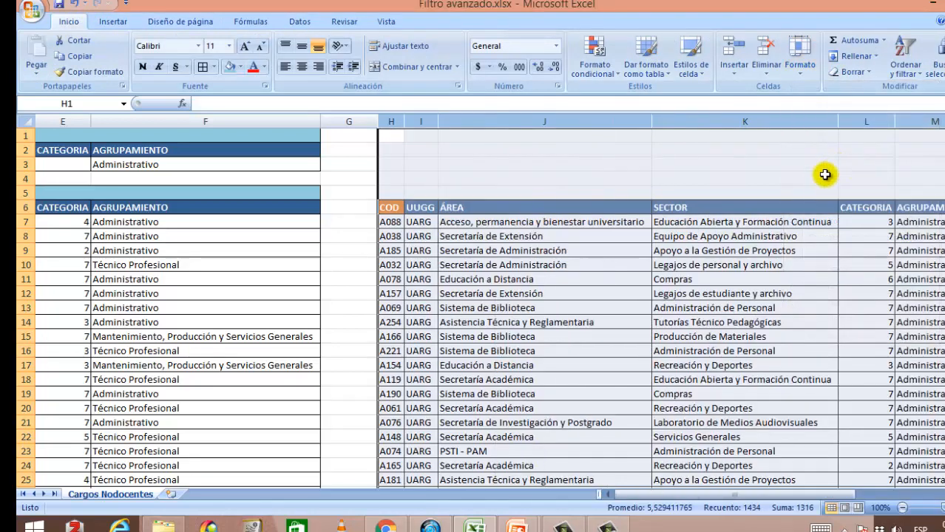
Step: Scroll through the copied results in columns H to M to review the filtered records
left_click(662, 281)
left_click_drag(749, 502, 780, 501)
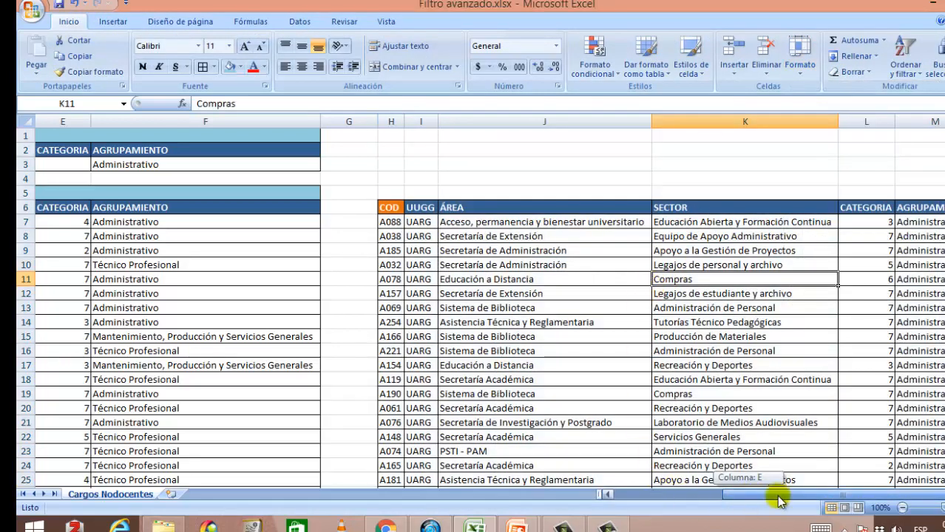
scroll(840, 342, "down", 13)
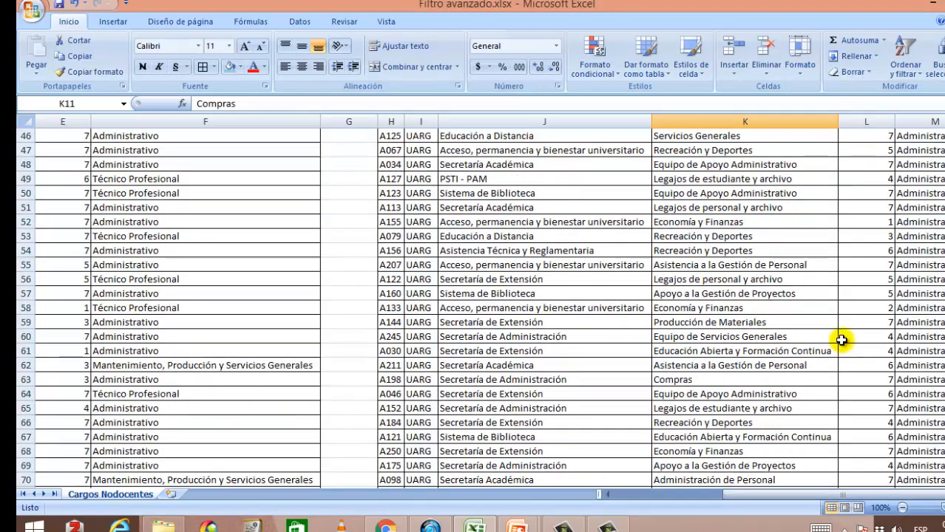
scroll(841, 345, "up", 2)
scroll(843, 348, "up", 11)
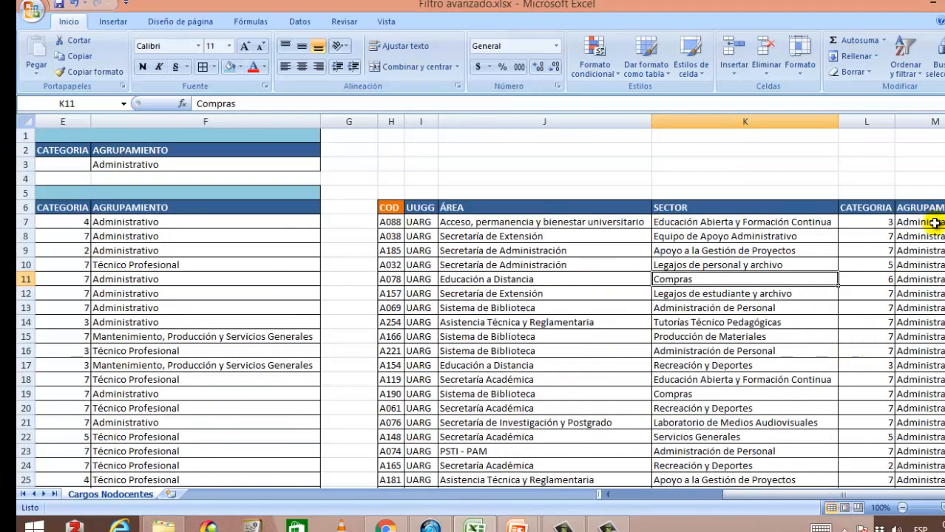
scroll(473, 296, "down", 14)
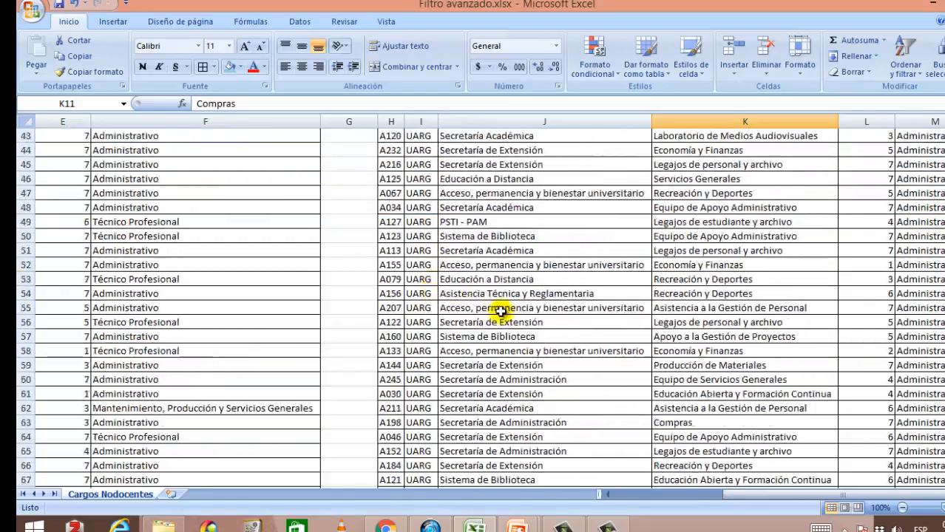
scroll(500, 310, "down", 20)
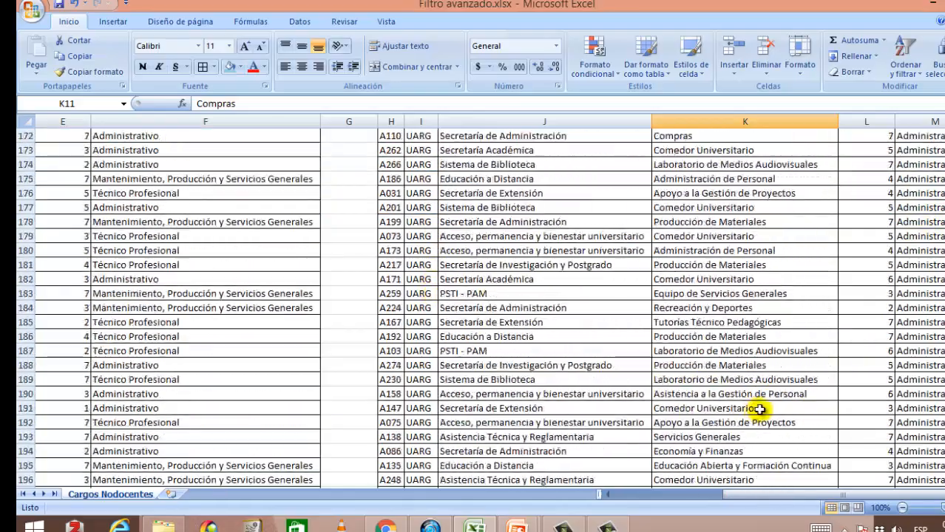
scroll(759, 408, "down", 7)
scroll(751, 403, "up", 20)
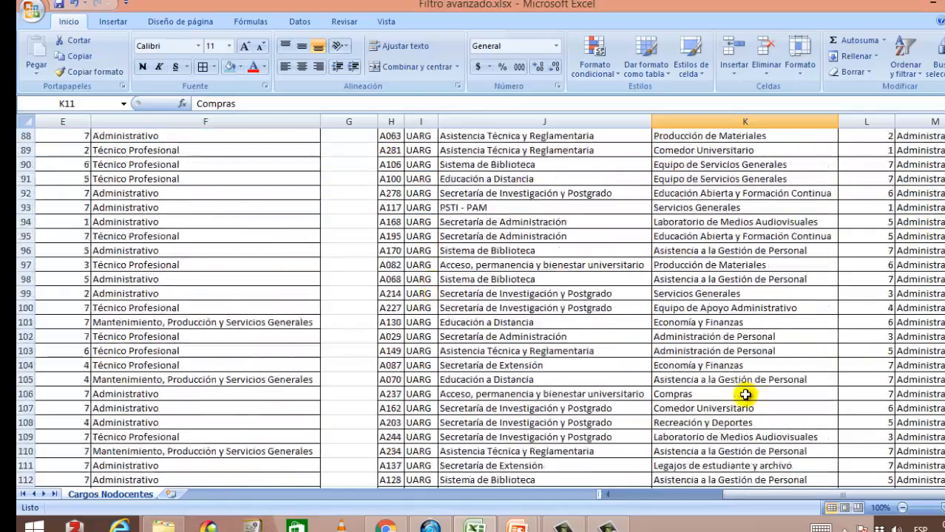
scroll(747, 399, "up", 20)
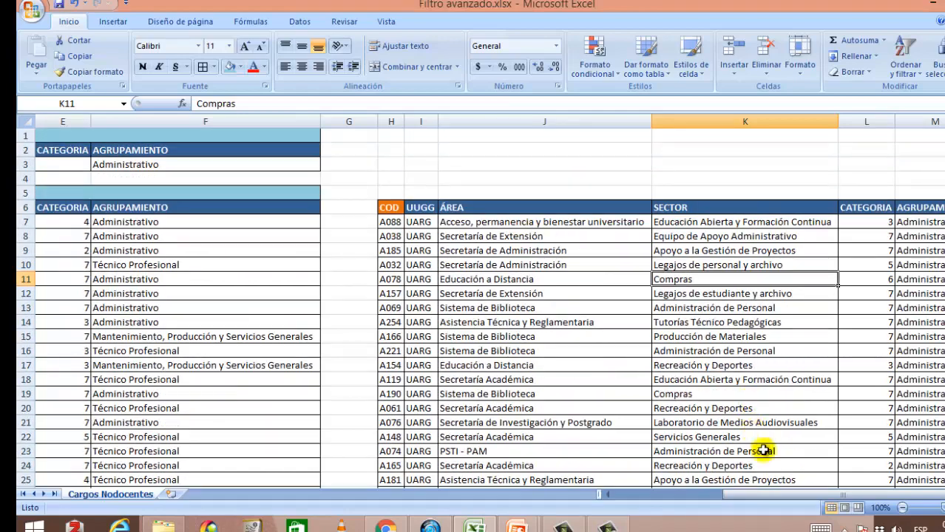
left_click_drag(772, 495, 629, 495)
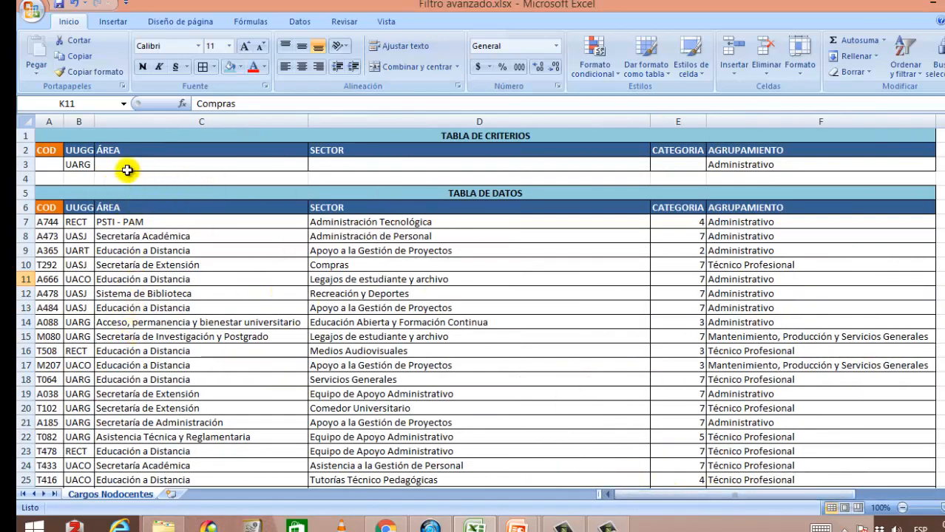
Step: Insert a new worksheet and rename it UARG - Técnico Profesional
left_click(170, 495)
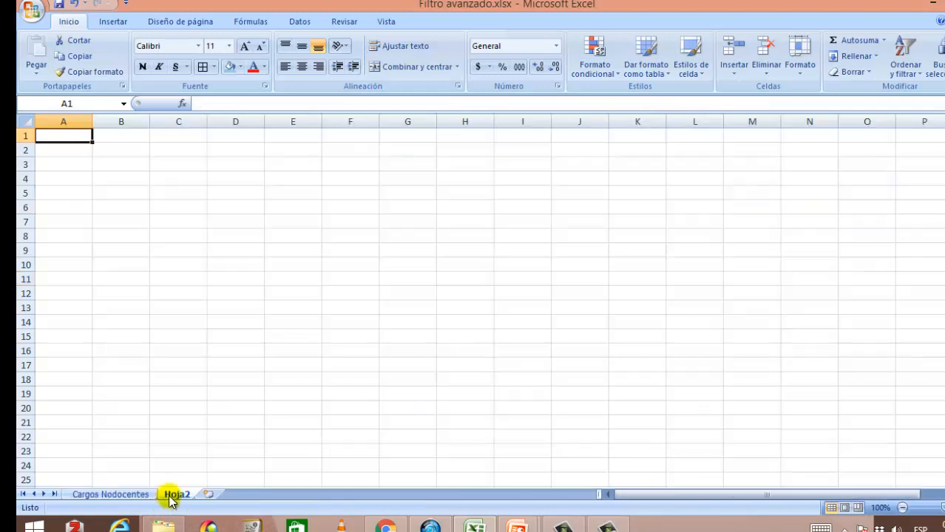
double_click(176, 494)
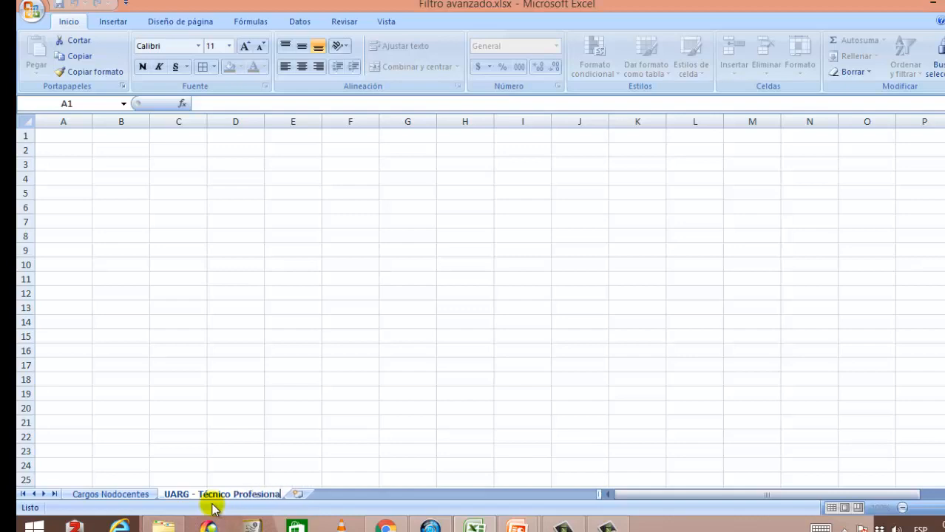
left_click(157, 422)
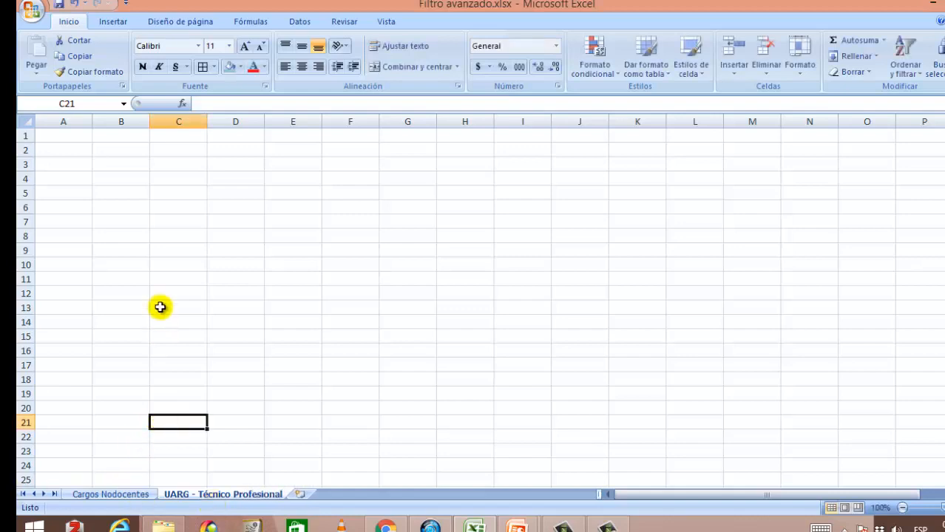
Step: Start Advanced Filter from the new sheet and set the list range to the Cargos Nodocentes data A6:F1582
left_click(74, 139)
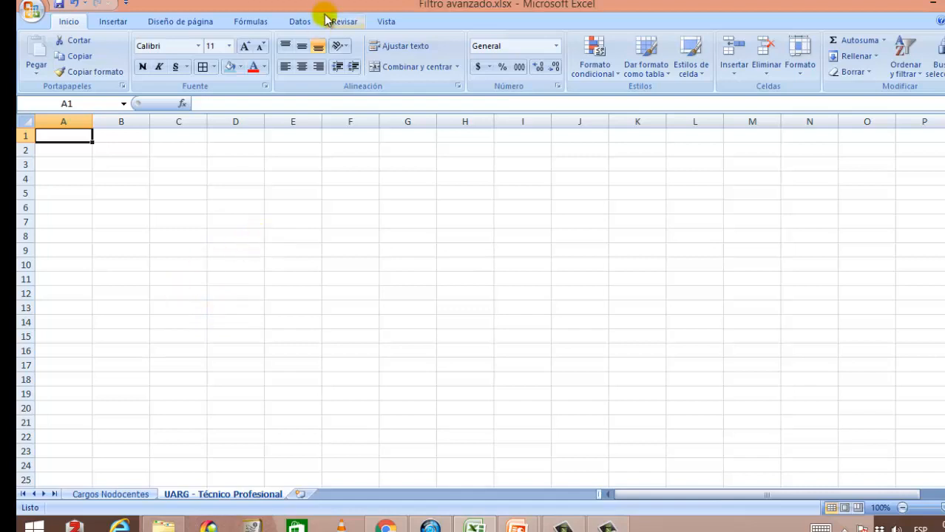
left_click(302, 20)
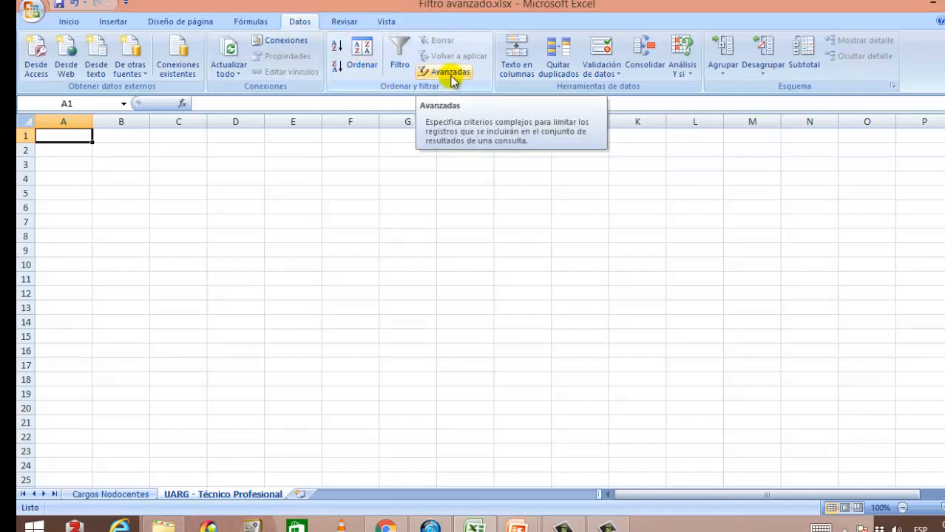
left_click(450, 74)
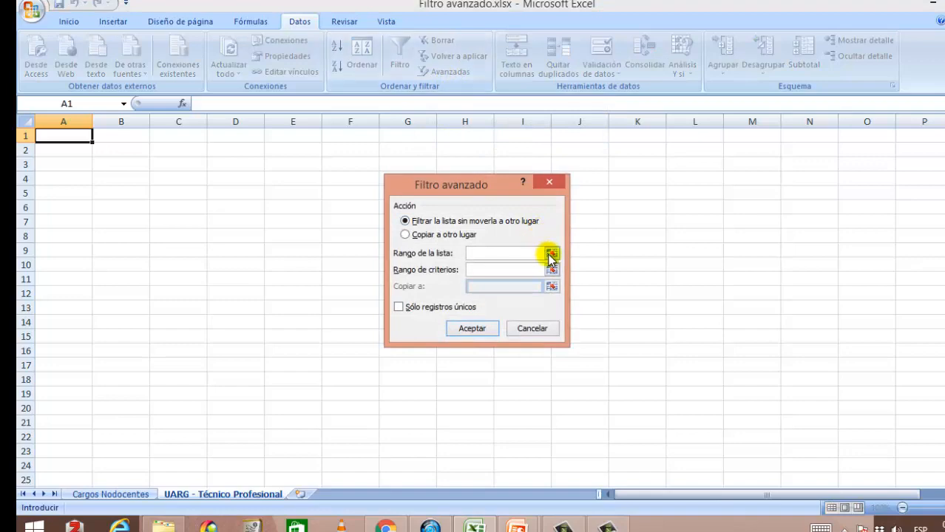
left_click(111, 495)
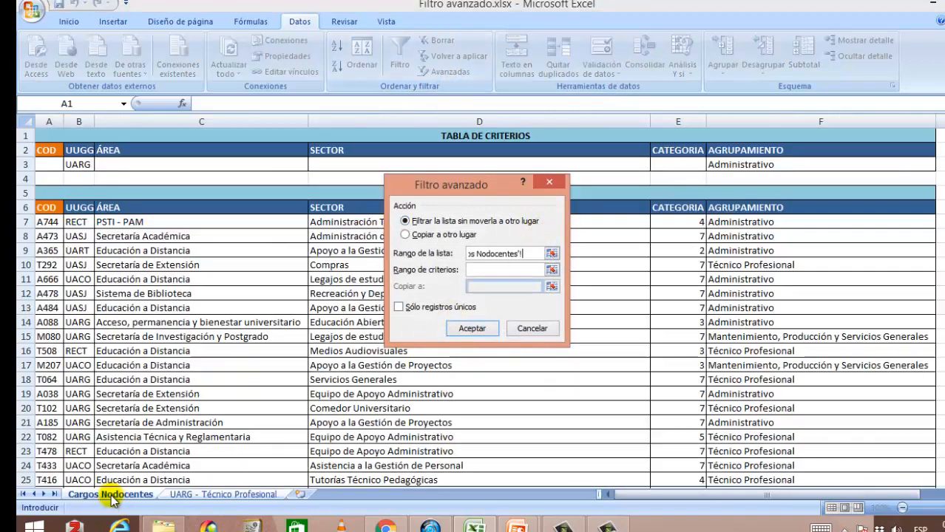
left_click(552, 254)
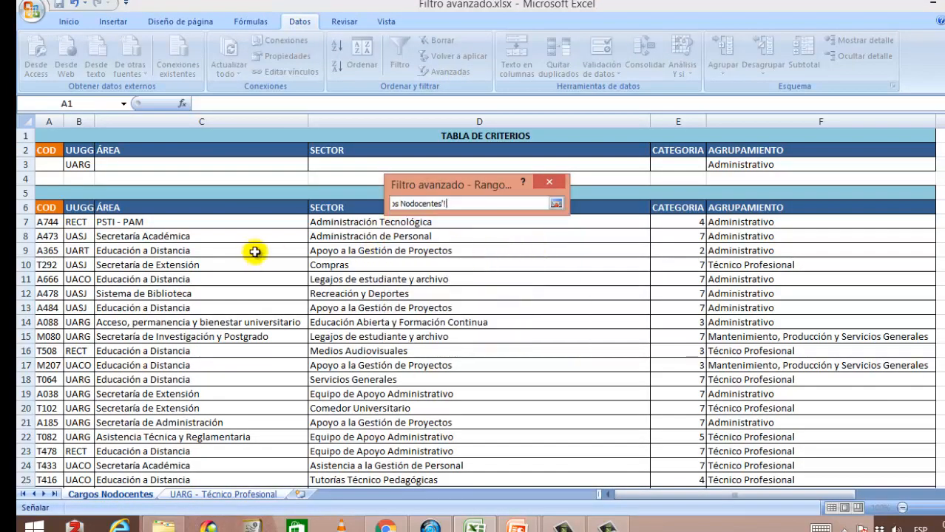
mouse_move(50, 211)
left_mouse_down()
mouse_move(671, 289)
mouse_move(856, 302)
mouse_move(865, 507)
mouse_move(874, 437)
mouse_move(847, 431)
left_mouse_up()
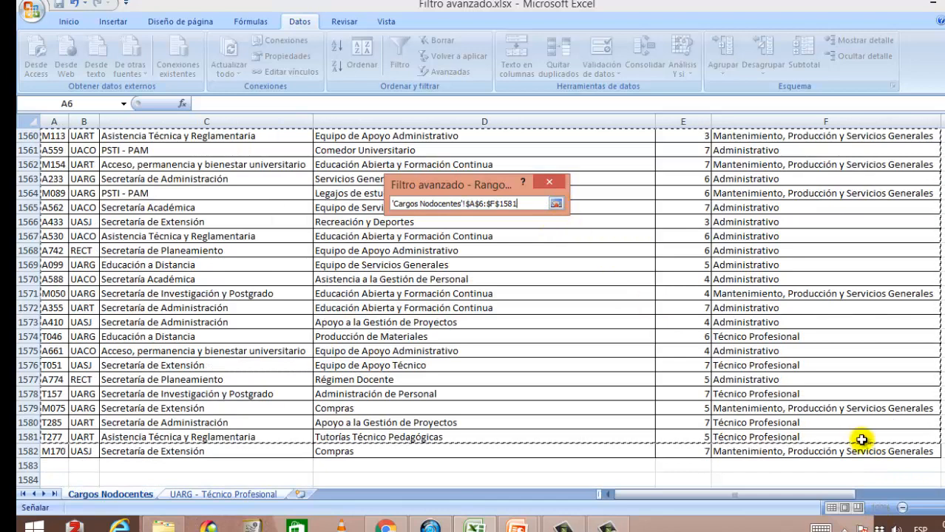
key("BackSpace")
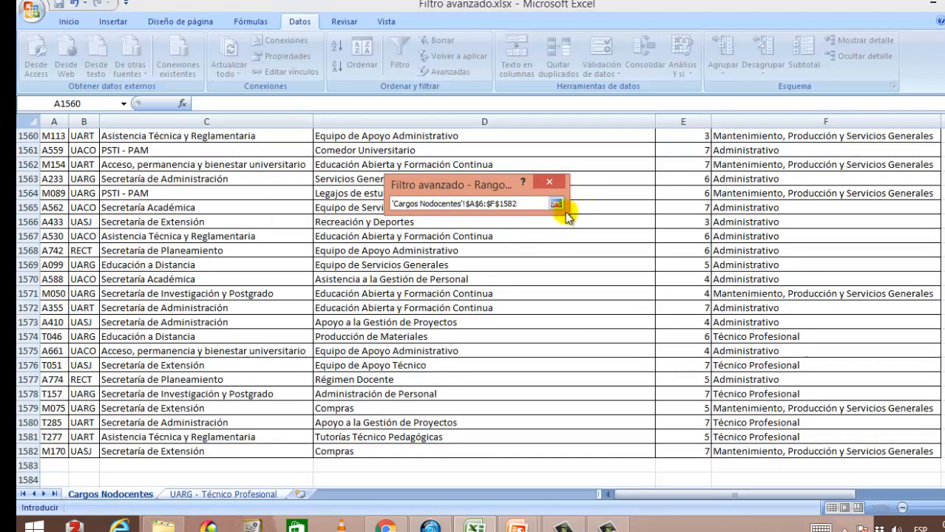
left_click(555, 204)
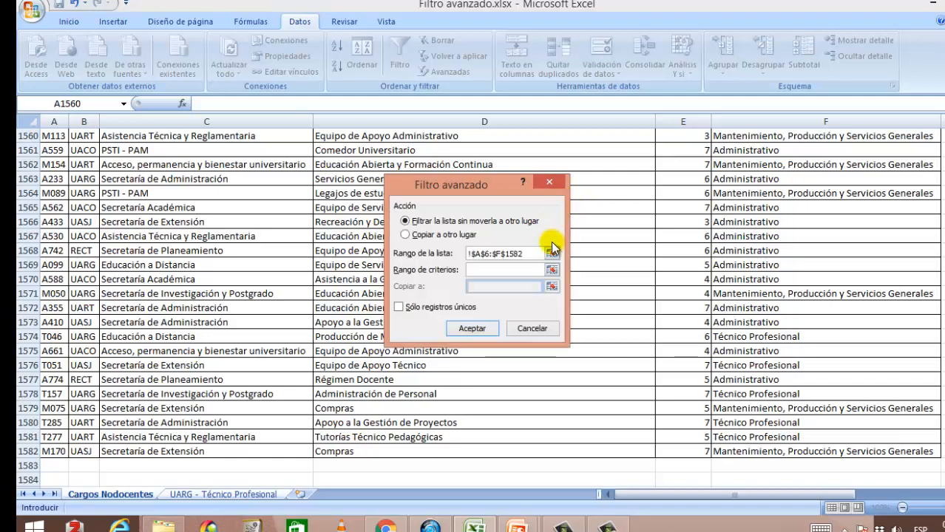
Step: Set the criteria range to the criteria table rows on Cargos Nodocentes, named Criterios
left_click(554, 270)
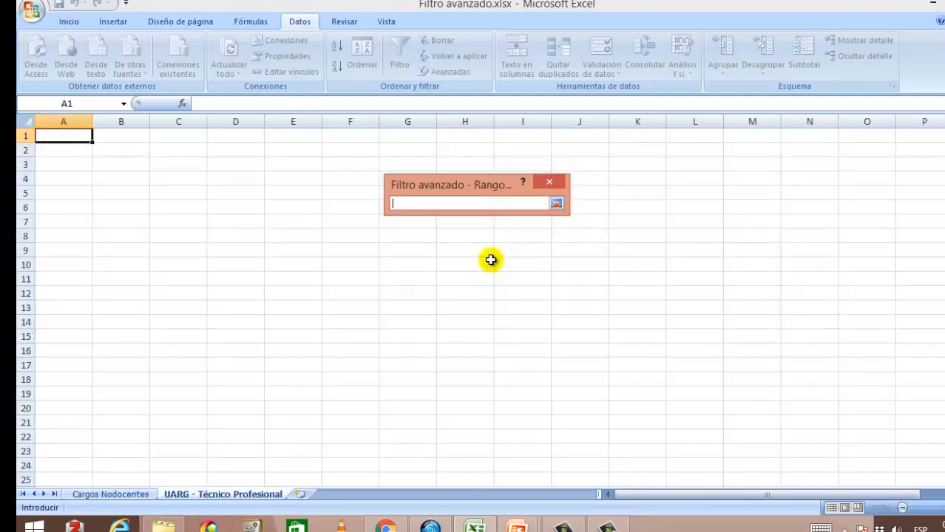
left_click(124, 495)
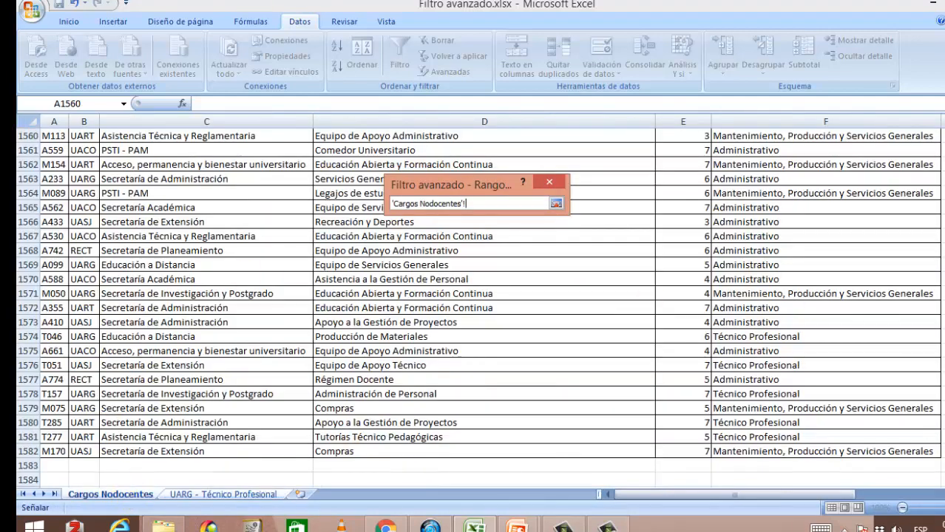
left_click_drag(940, 473, 941, 133)
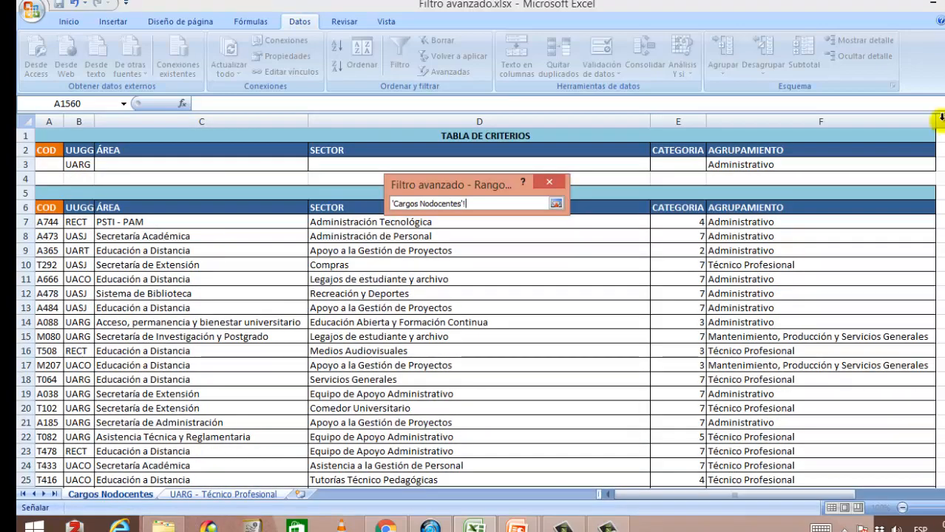
left_click(73, 153)
left_click_drag(73, 152, 883, 163)
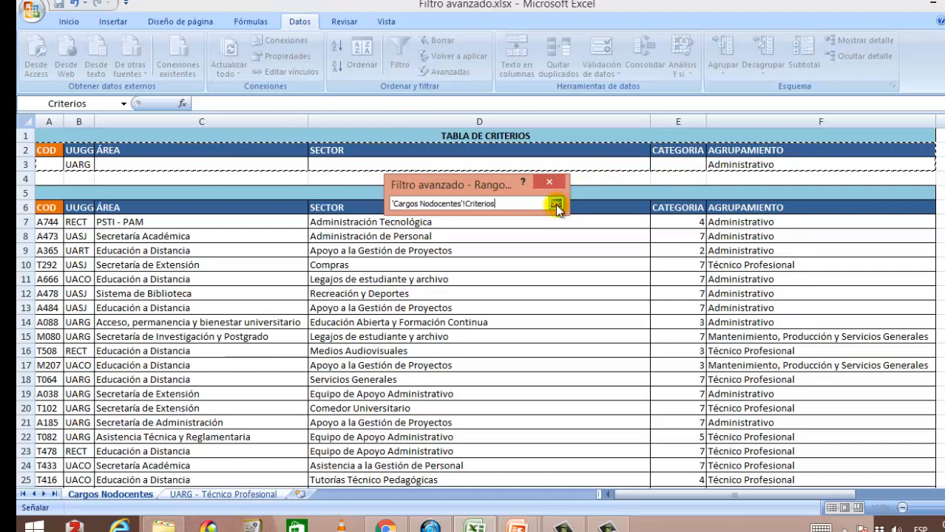
left_click(555, 205)
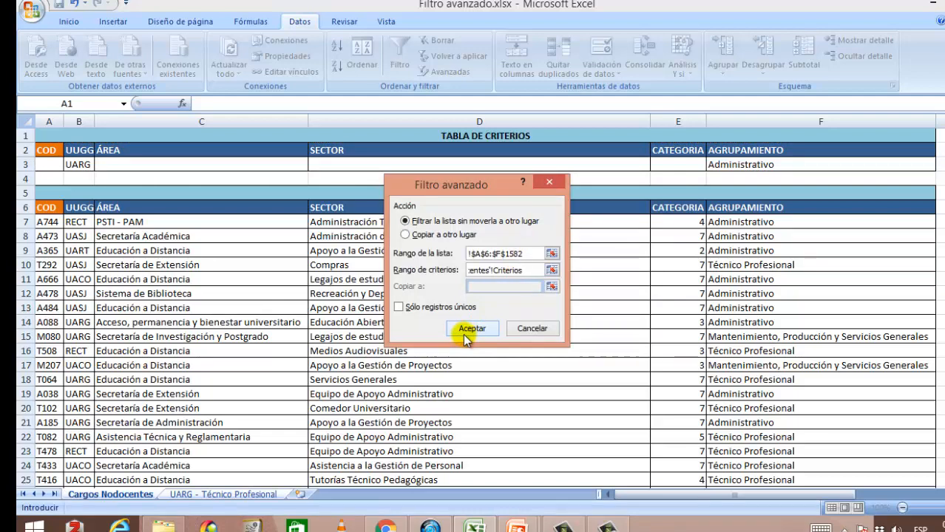
Step: Choose copy to another location, set the destination to cell A1 of UARG - Técnico Profesional, and run the filter
left_click(407, 236)
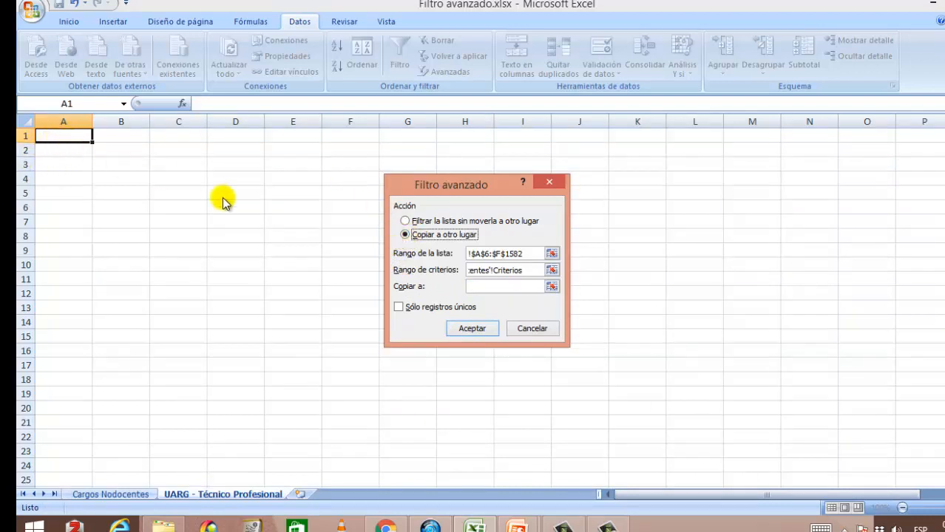
left_click(552, 287)
left_click(65, 135)
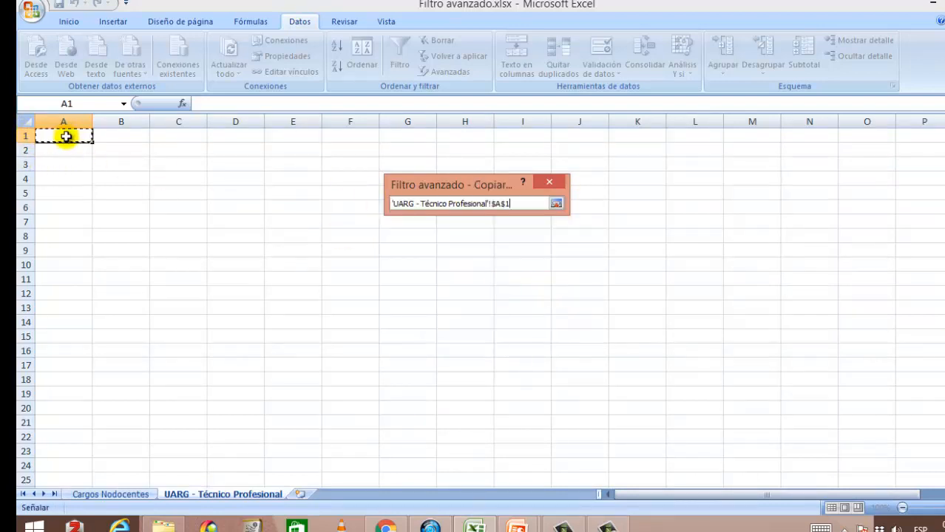
left_click(556, 203)
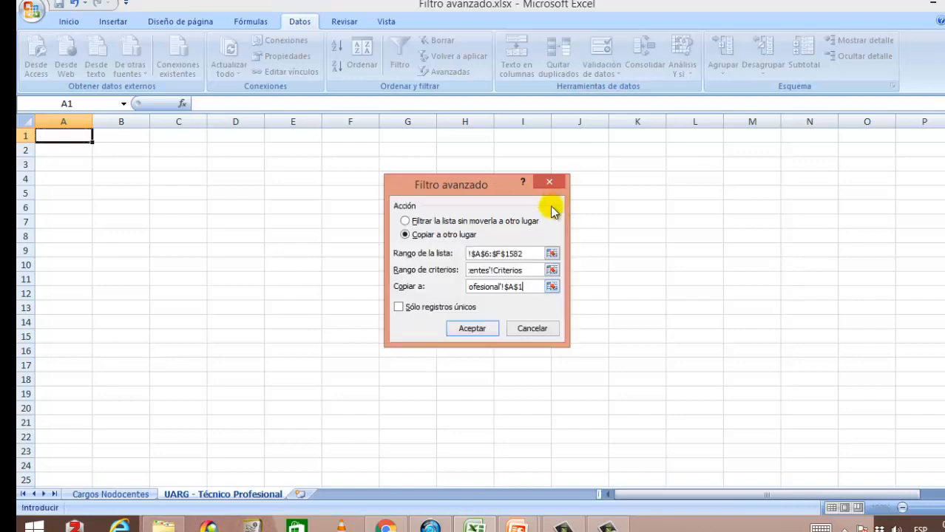
left_click(472, 329)
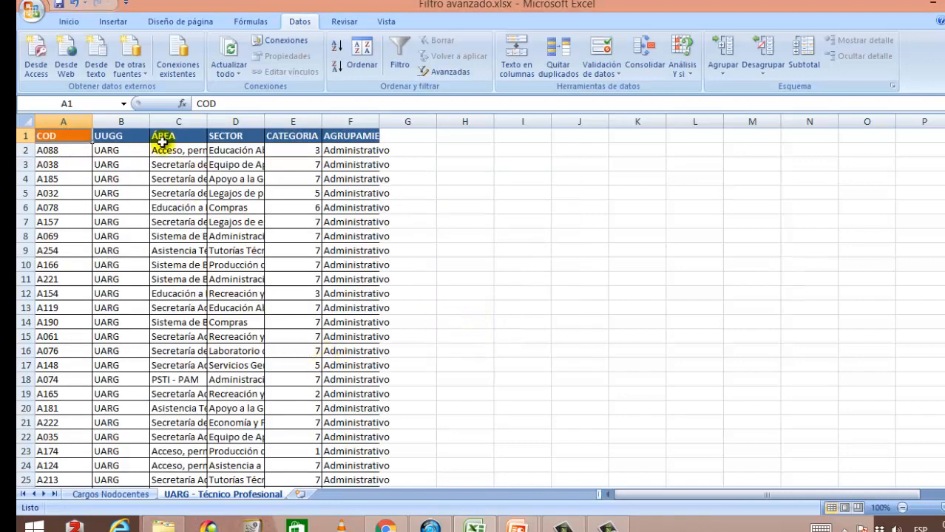
Step: AutoFit the widths of columns A, B and C on the results sheet
double_click(93, 122)
double_click(117, 121)
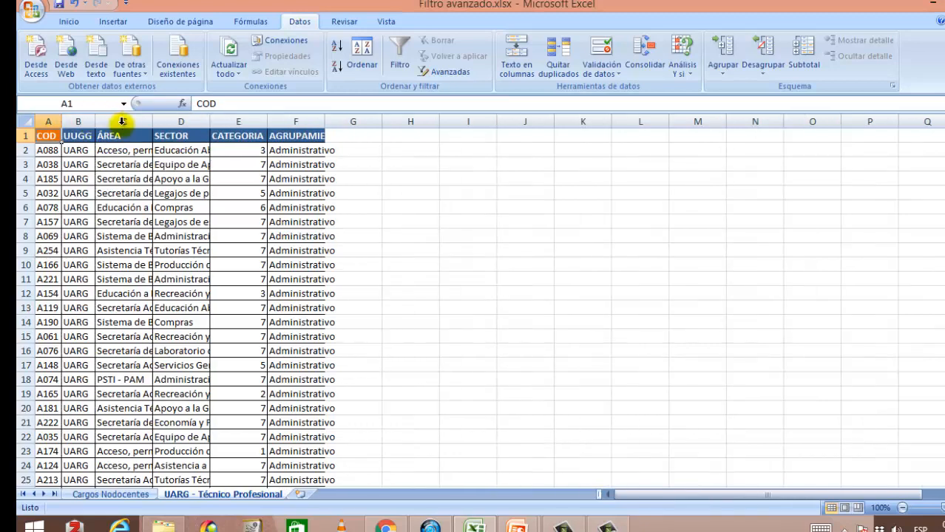
double_click(153, 122)
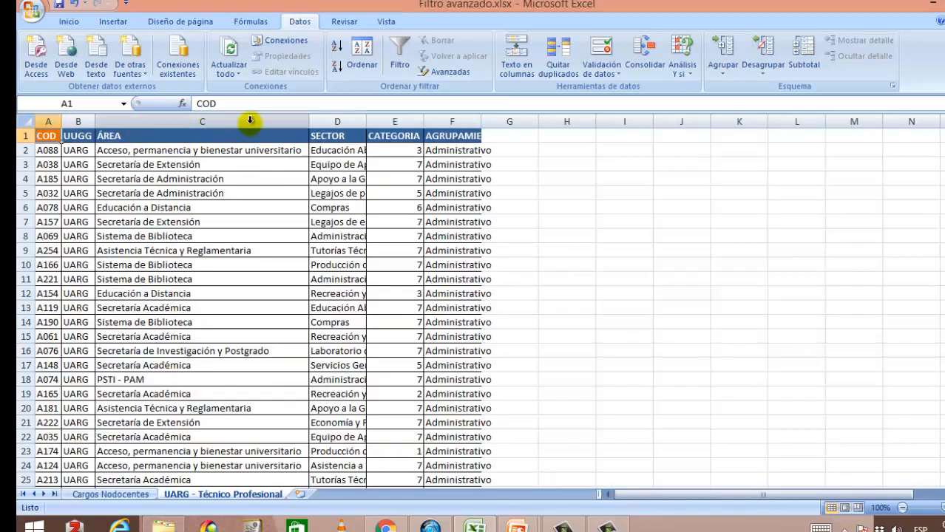
Step: AutoFit the widths of columns D, E and F on the results sheet
double_click(367, 121)
double_click(553, 122)
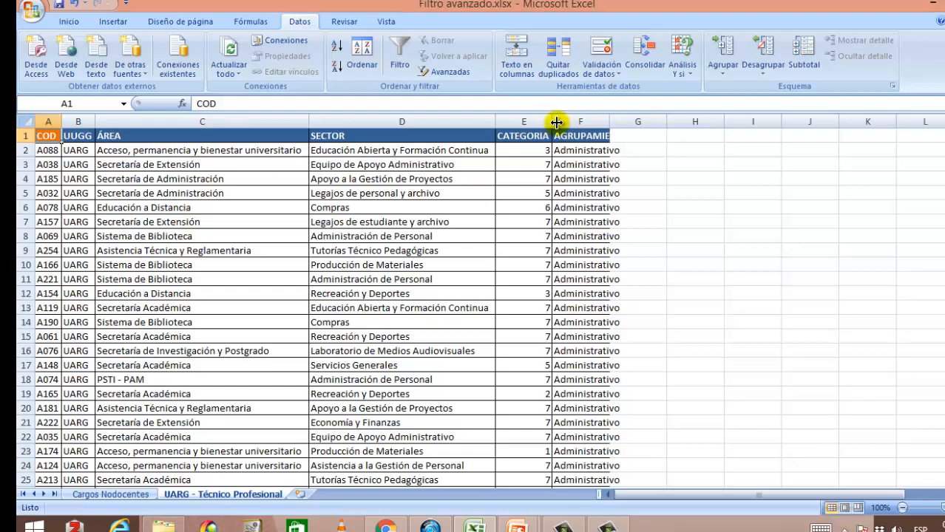
double_click(611, 121)
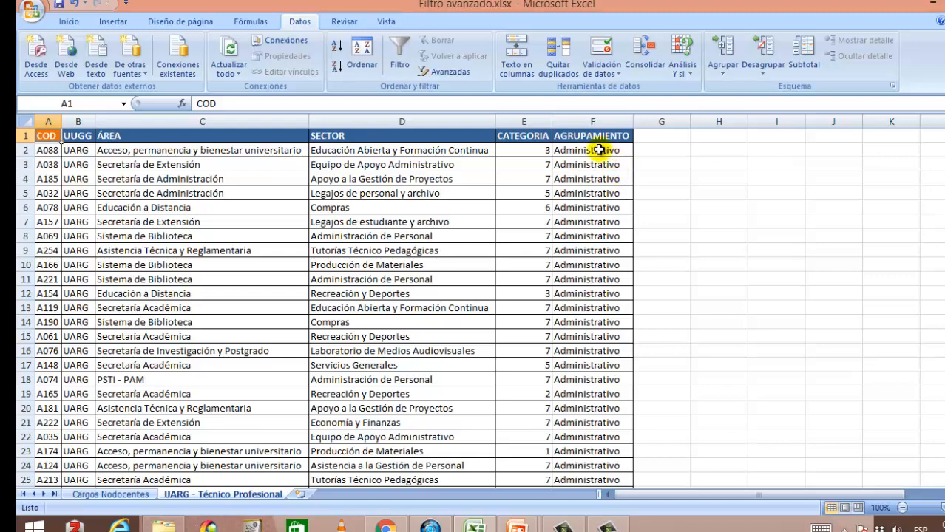
Step: Rename the results sheet as UARG - Administrativos
double_click(267, 494)
left_click(233, 493)
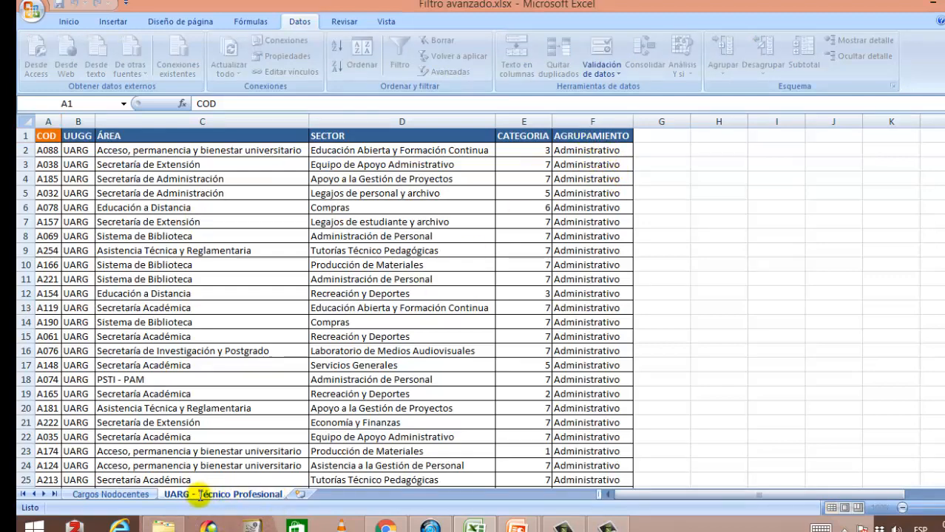
left_click_drag(207, 494, 285, 495)
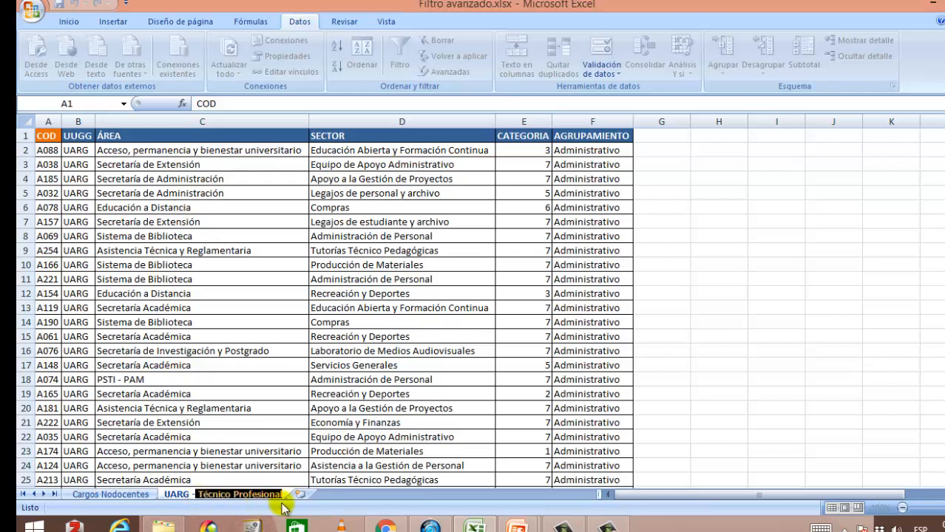
key("BackSpace")
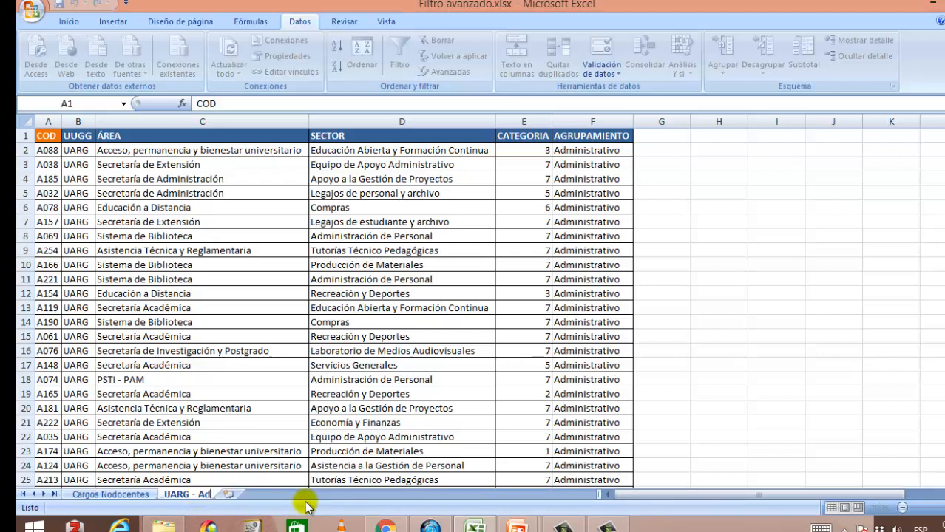
type("Administrat")
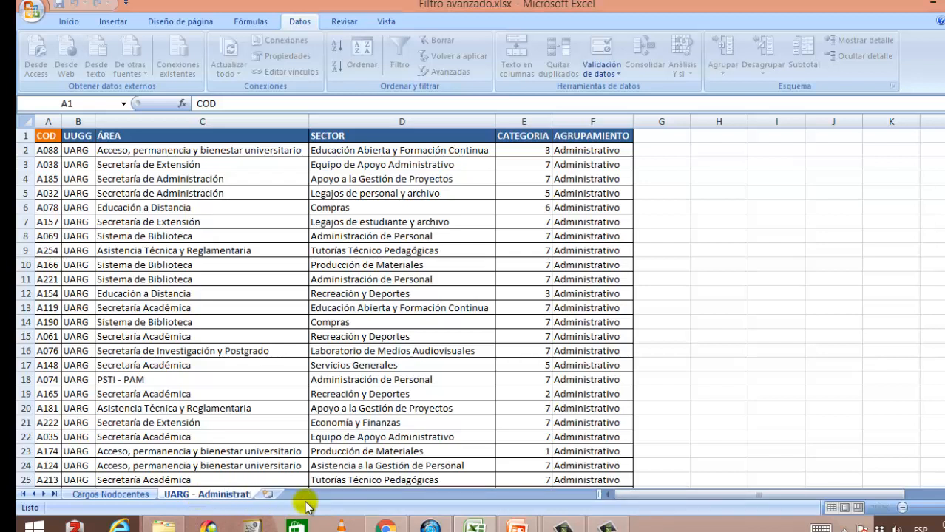
type("ivos")
key("Return")
Step: Switch to Cargos Nodocentes and examine the criteria table rows and the data header row
left_click(209, 304)
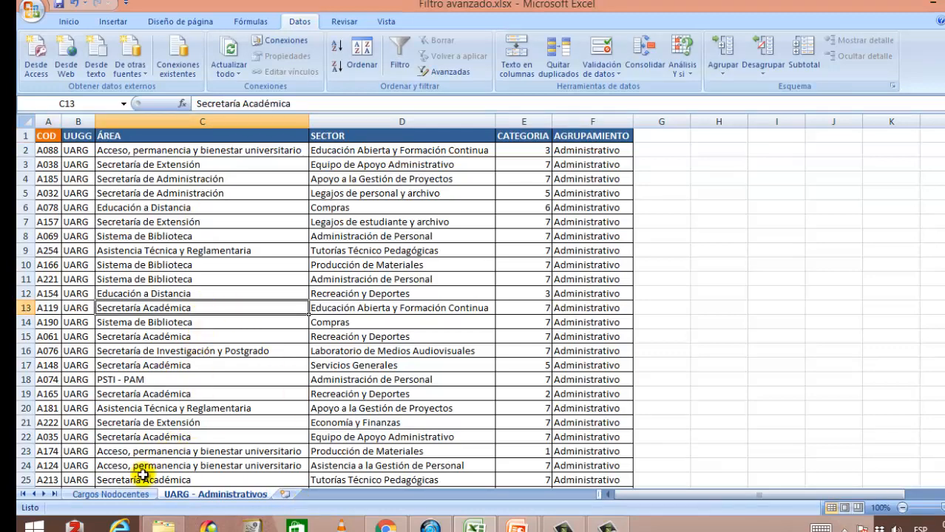
left_click(140, 495)
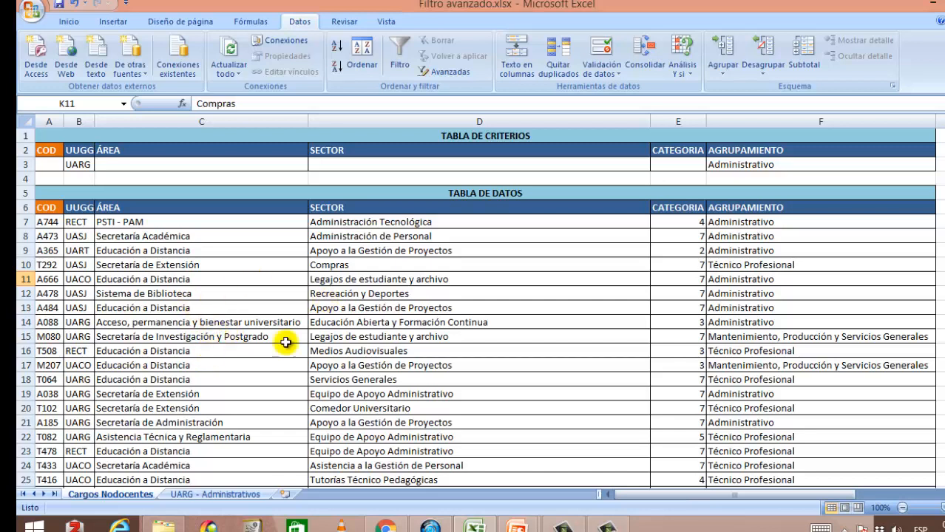
left_click(240, 294)
left_click(244, 264)
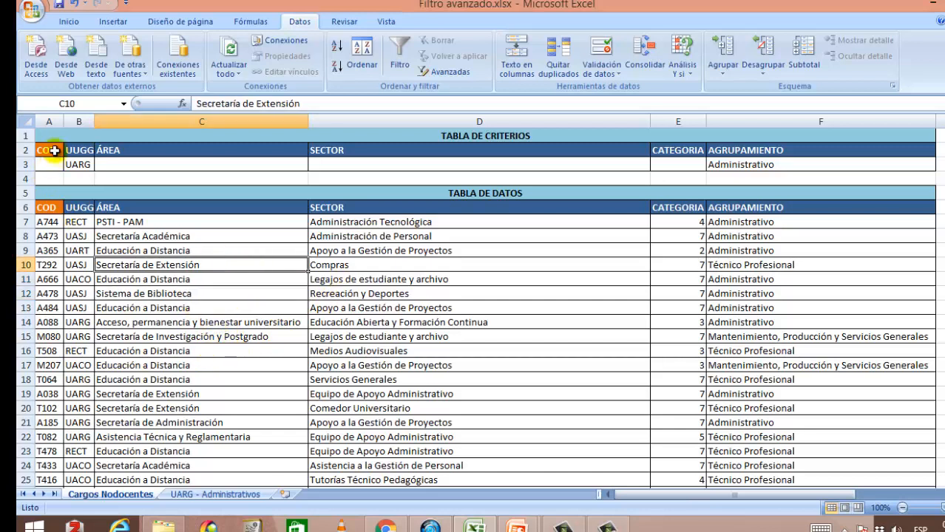
left_click_drag(54, 150, 853, 164)
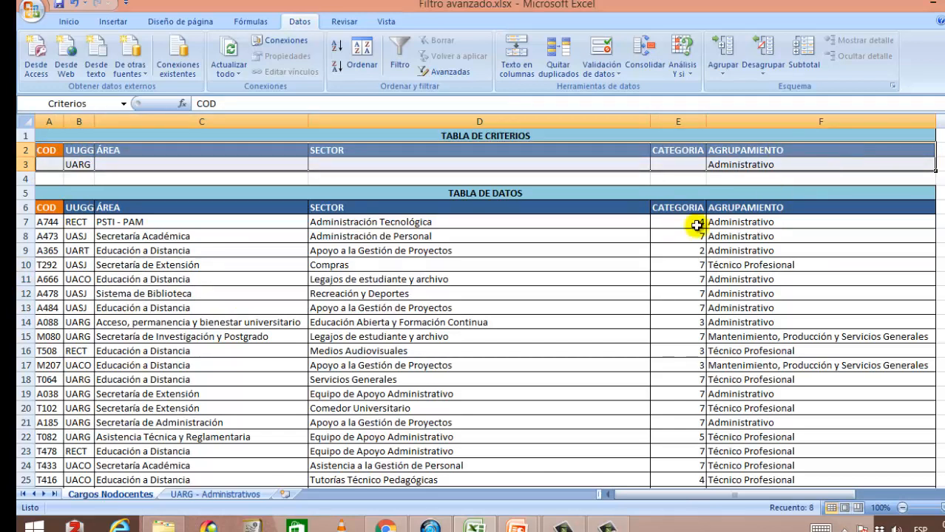
left_click(251, 413)
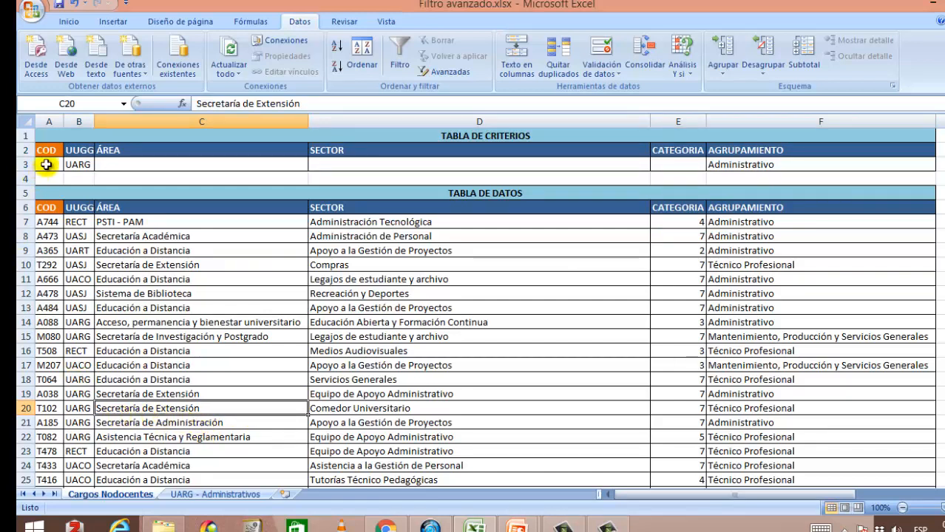
left_click_drag(54, 153, 830, 151)
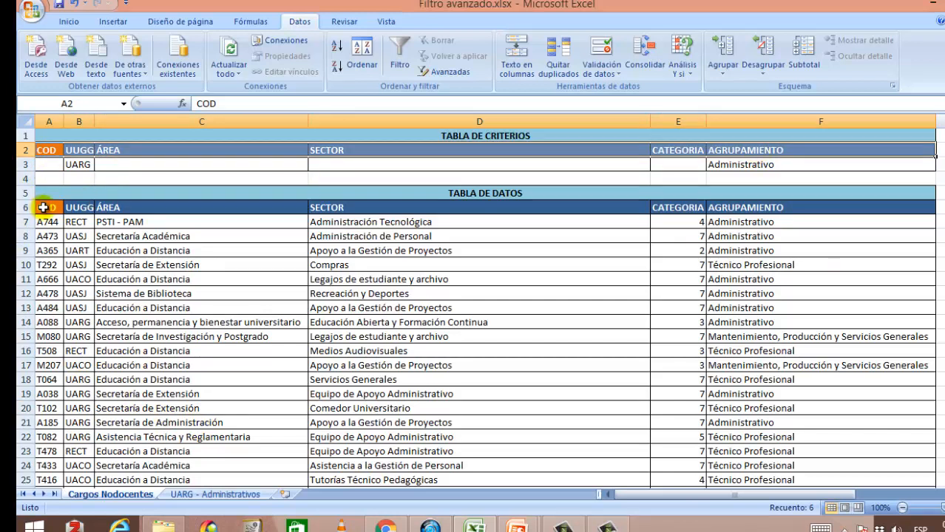
left_click_drag(43, 207, 766, 207)
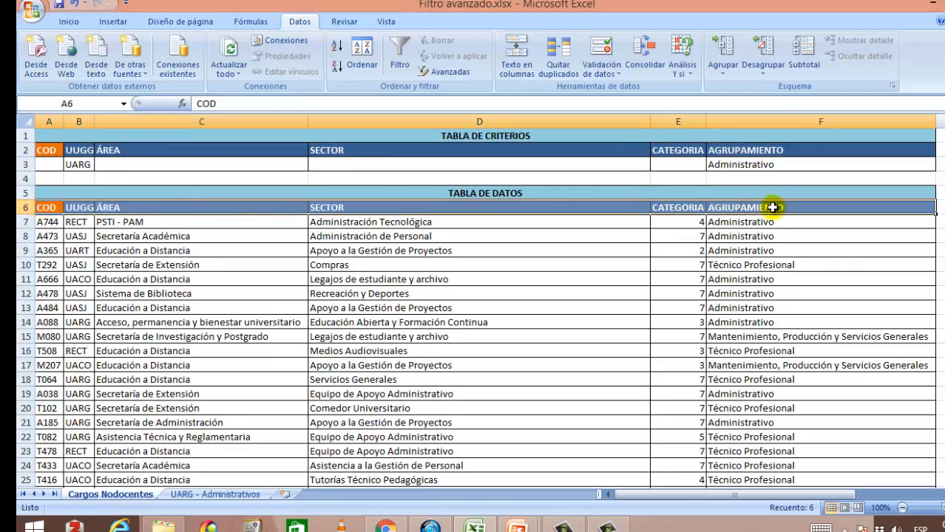
left_click(406, 278)
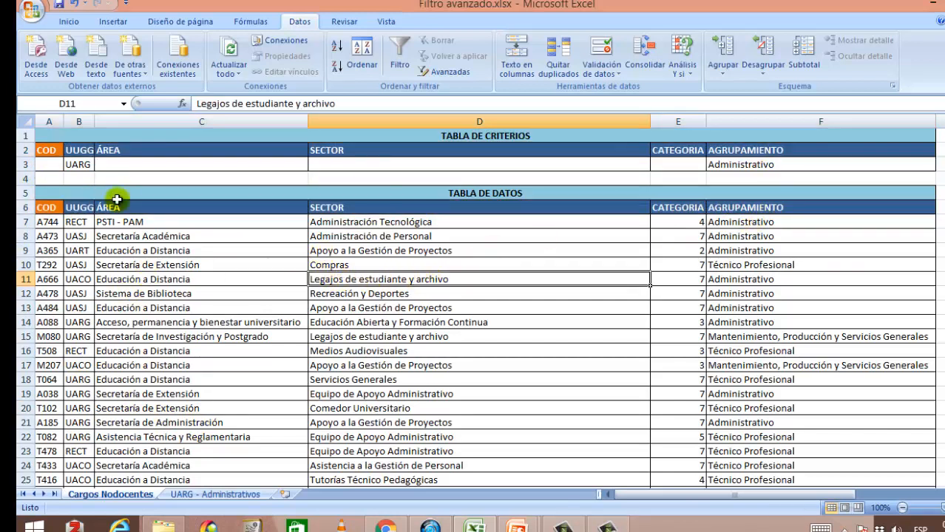
left_click(82, 165)
left_click(736, 167)
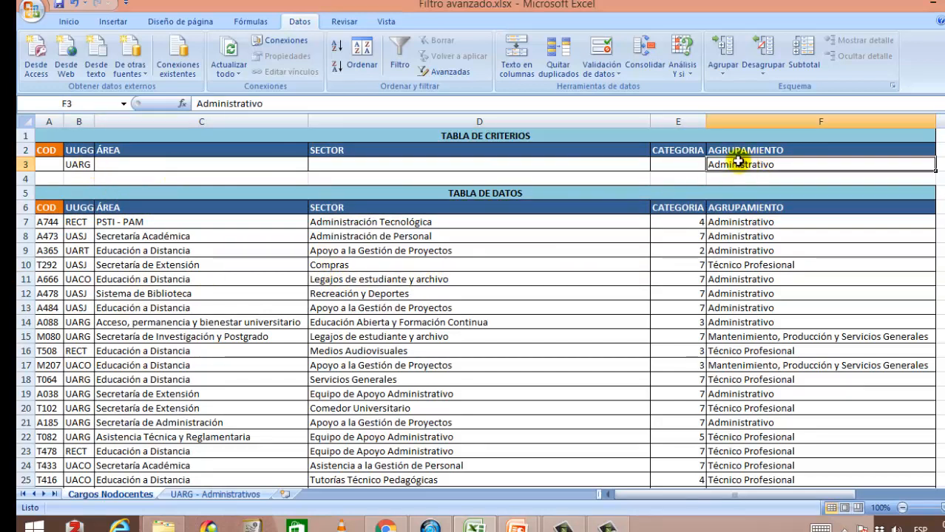
left_click(669, 164)
left_click(534, 163)
left_click(292, 167)
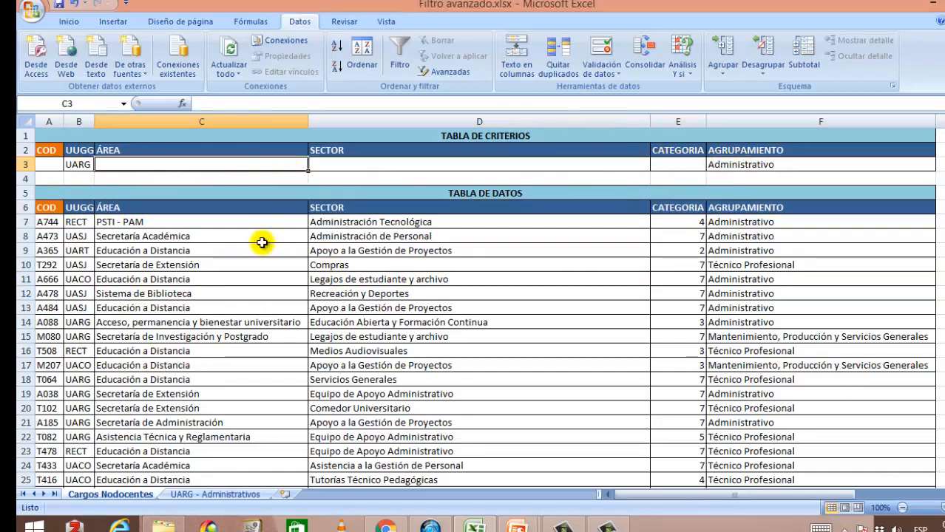
left_click(244, 264)
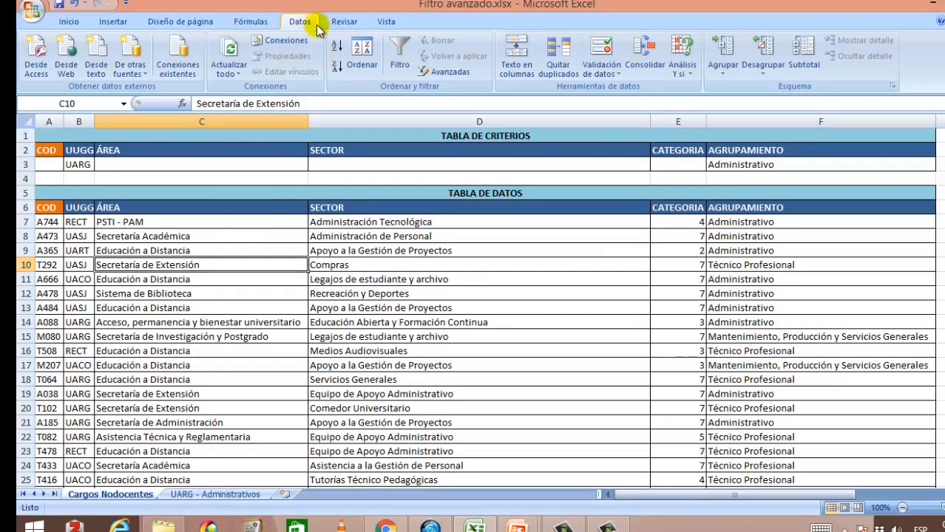
left_click(454, 70)
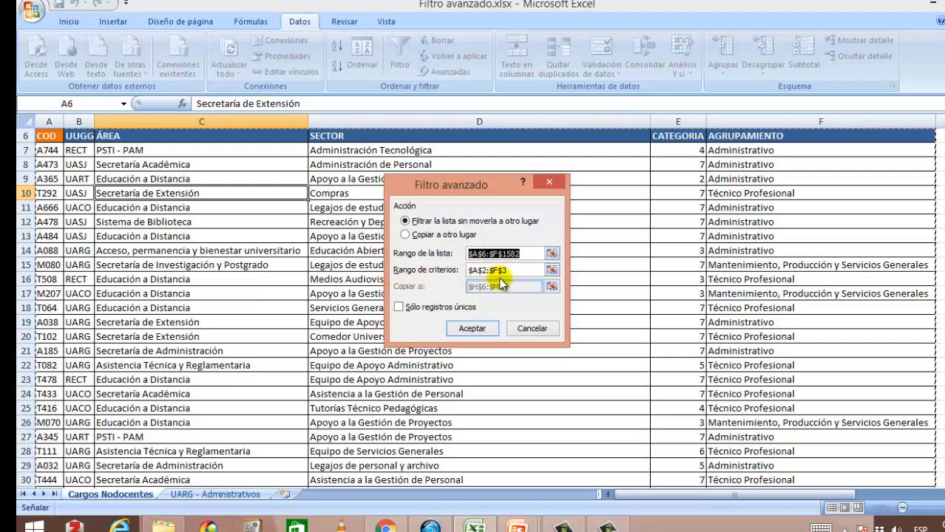
left_click(519, 271)
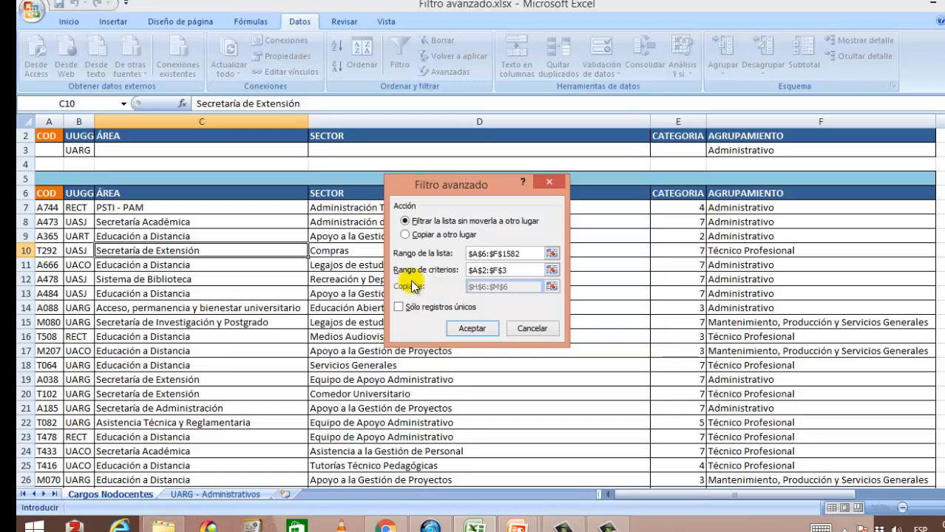
left_click(520, 329)
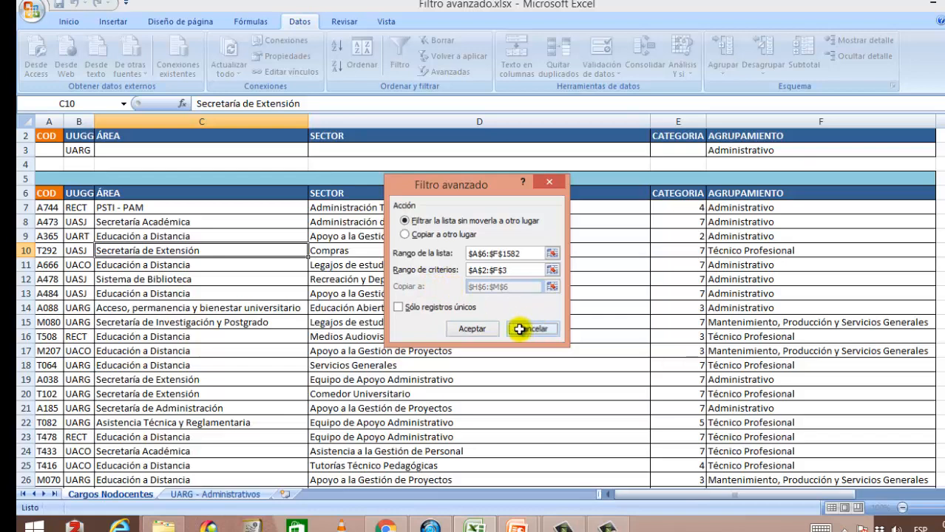
left_click(300, 295)
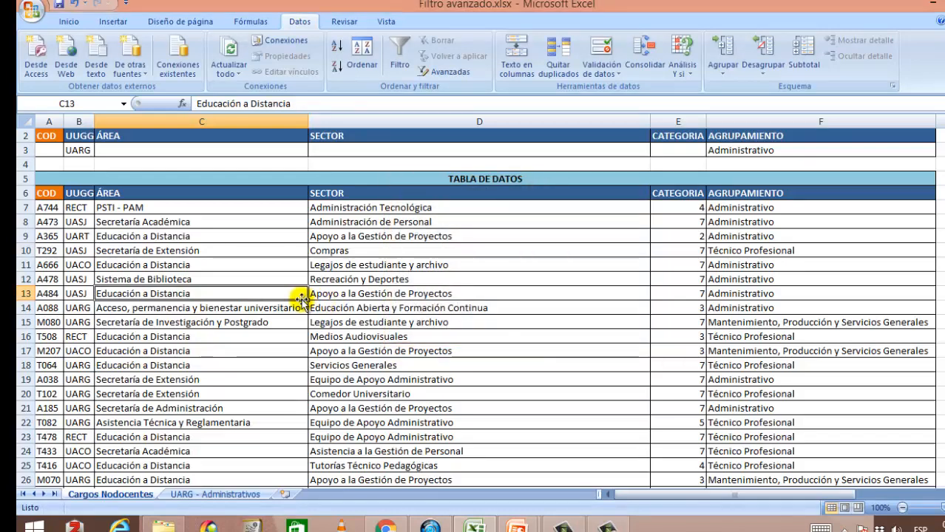